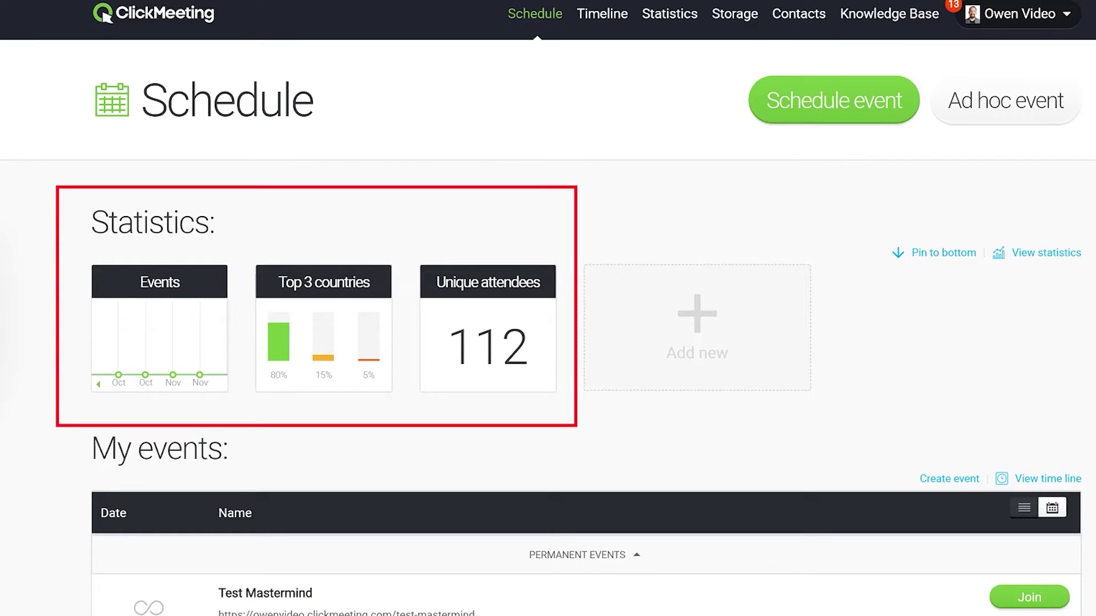
# Start scheduling a new event and name its room "How To Dominate Your Industry With Webinars"
pyautogui.scroll(-2, 548, 336)
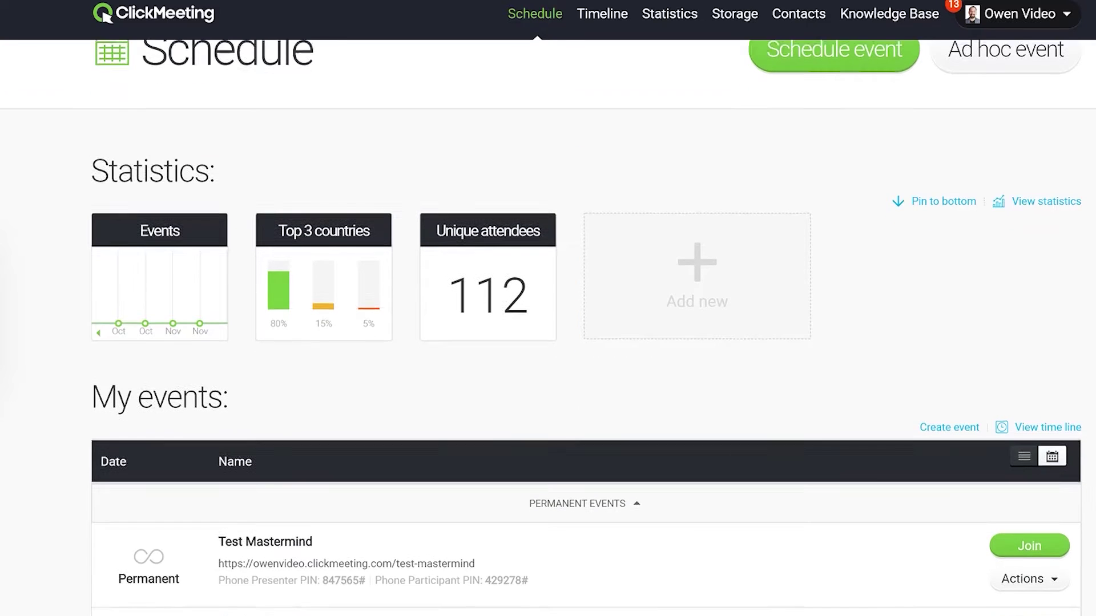
pyautogui.scroll(-3, 548, 335)
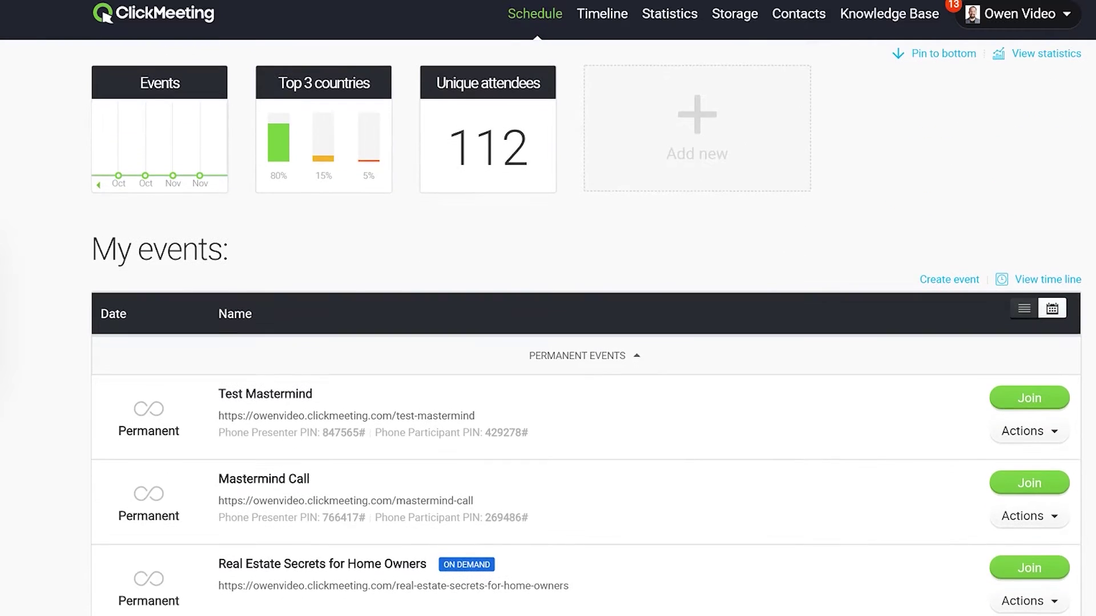
pyautogui.scroll(-1, 548, 336)
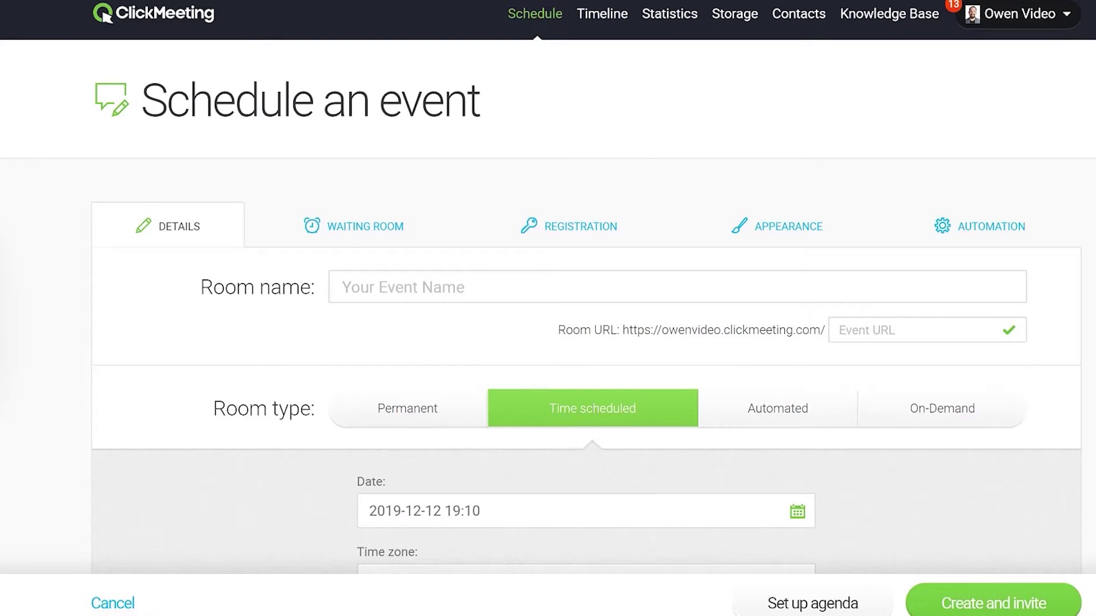
pyautogui.scroll(-2, 548, 319)
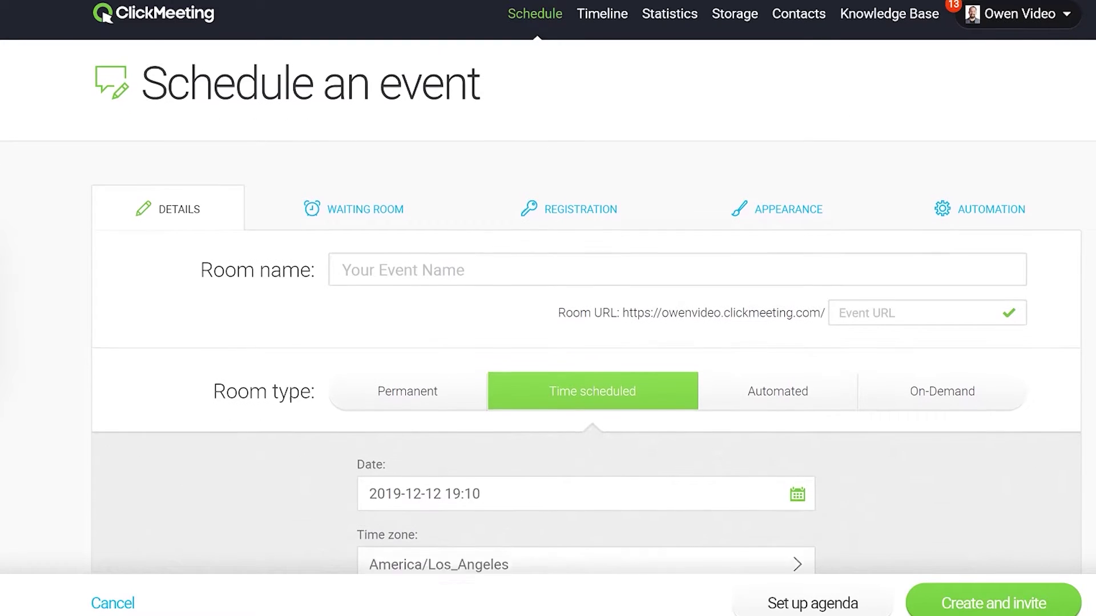
pyautogui.scroll(-3, 586, 320)
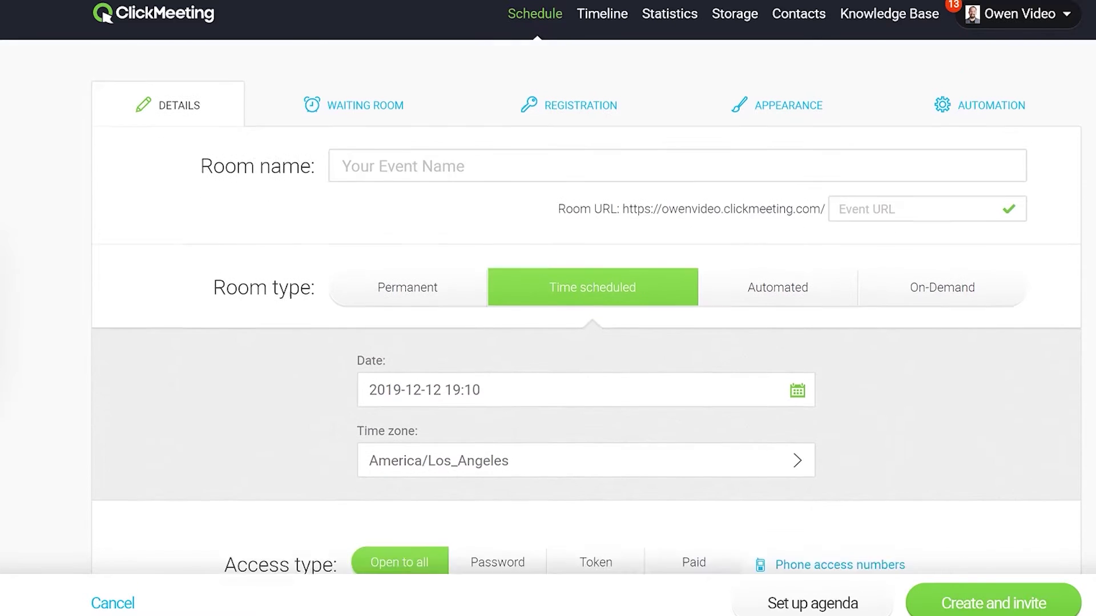
pyautogui.scroll(-1, 586, 320)
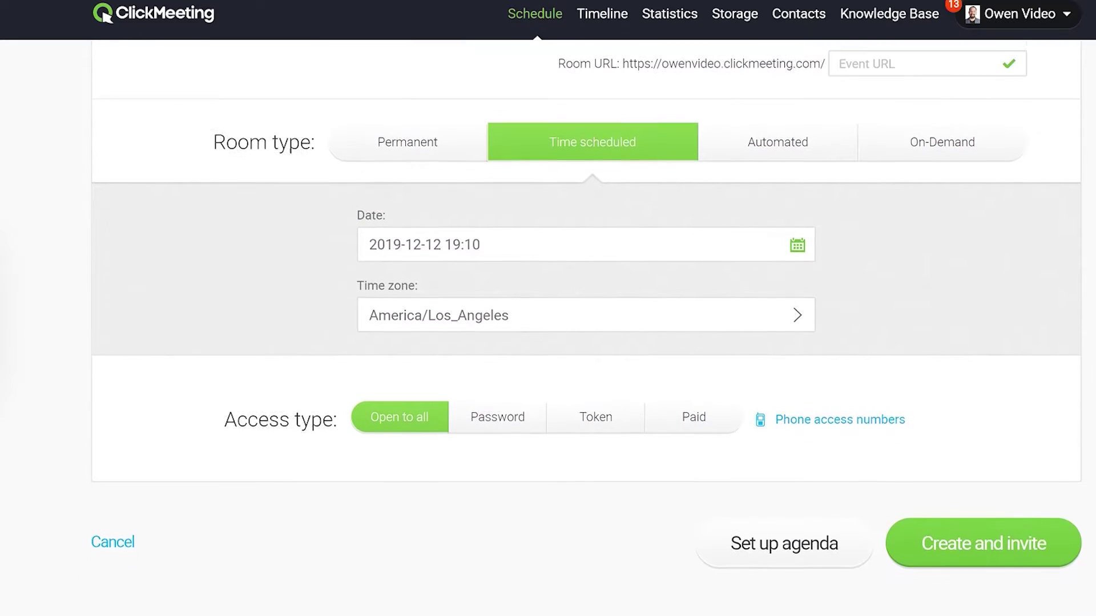
pyautogui.scroll(2, 586, 320)
pyautogui.scroll(2, 586, 320)
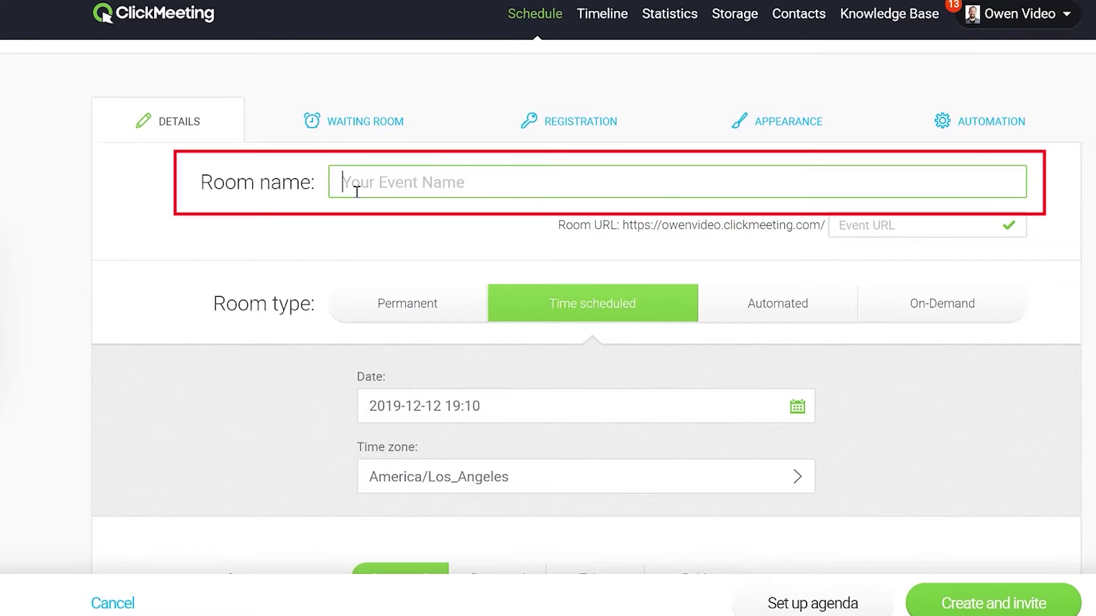
pyautogui.write('How To Dominate Your Industry With Webinars')
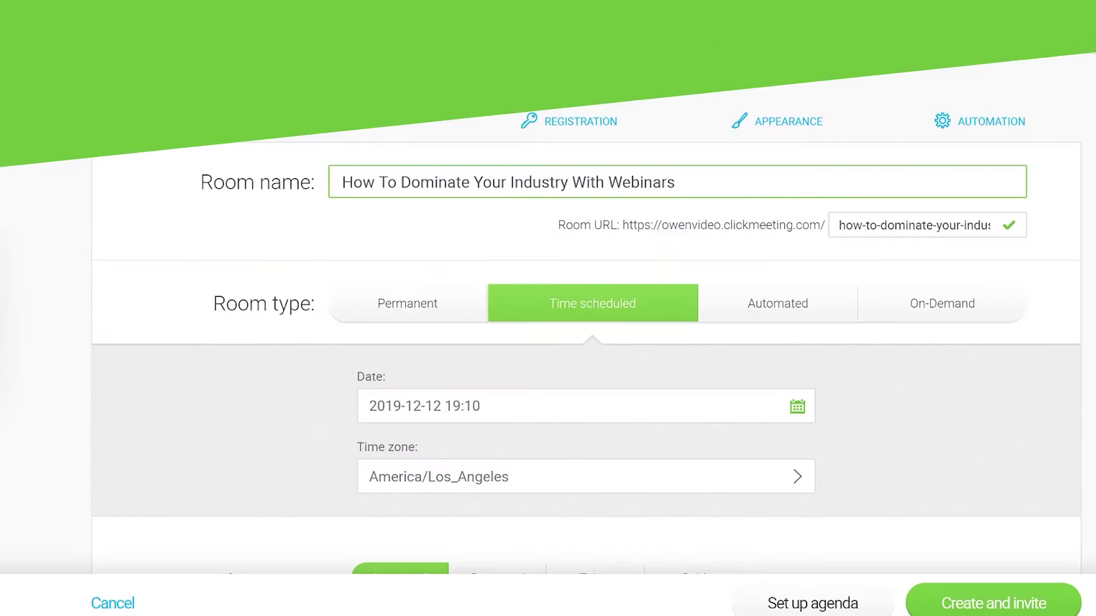
# Set the event date to 18 December 2019 with a start time of 14:00
pyautogui.click(797, 418)
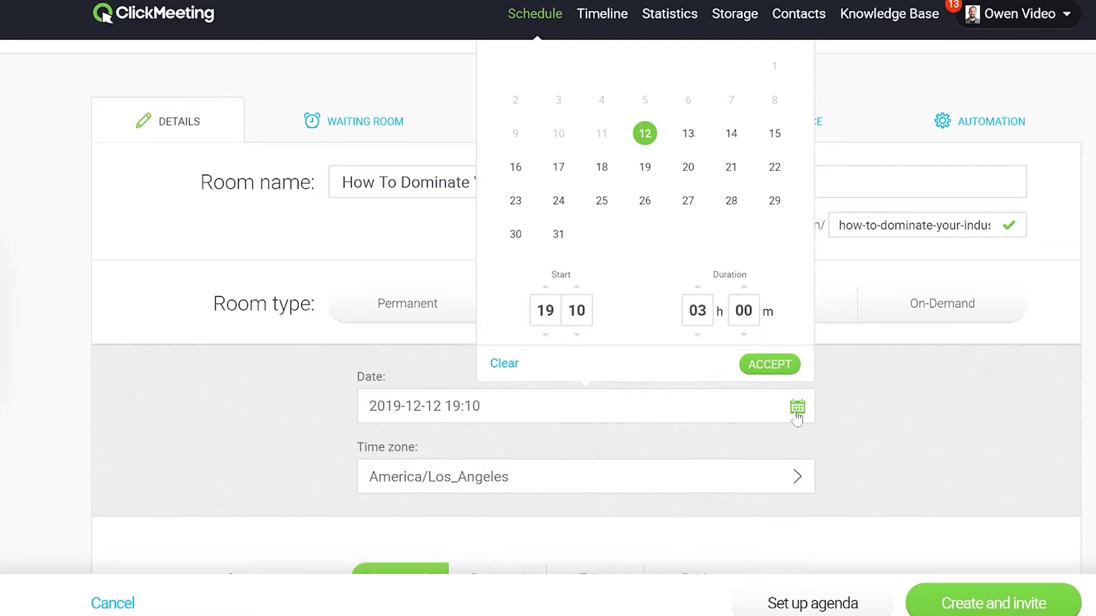
pyautogui.click(607, 167)
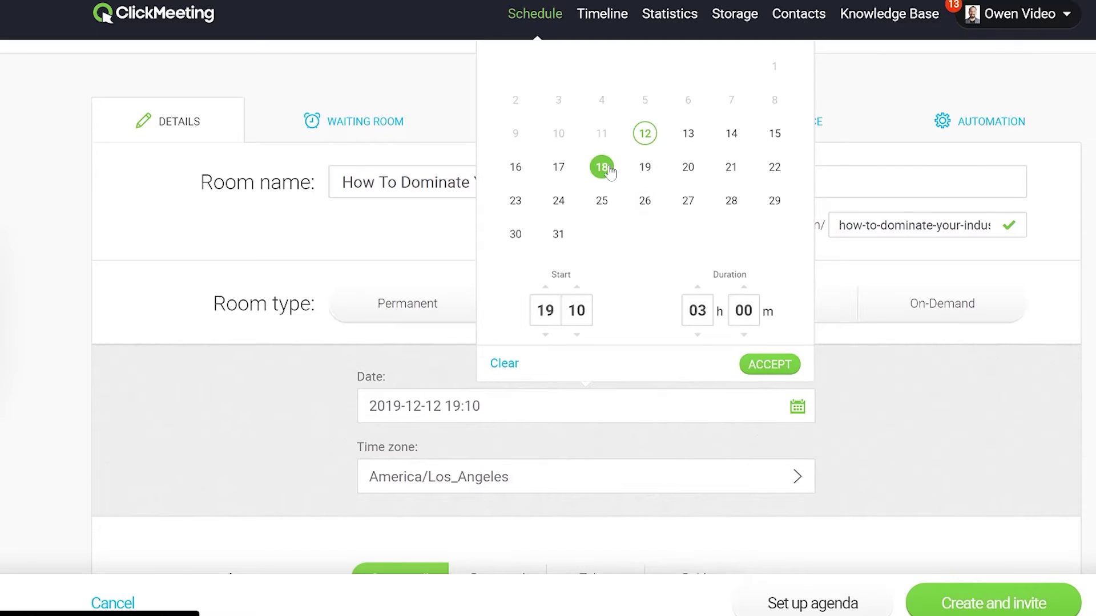
pyautogui.click(546, 310)
pyautogui.write('14')
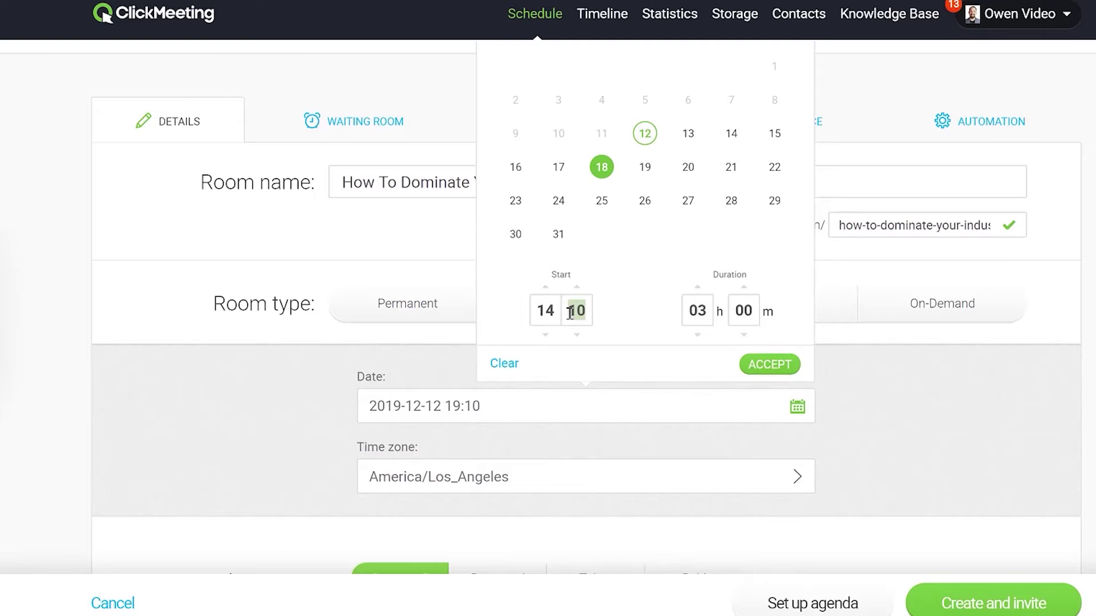
pyautogui.write('0')
# Set the event's duration hours to 1, edit the duration minutes, and accept the date and time settings
pyautogui.click(704, 312)
pyautogui.moveTo(706, 313); pyautogui.dragTo(740, 311)
pyautogui.write('1')
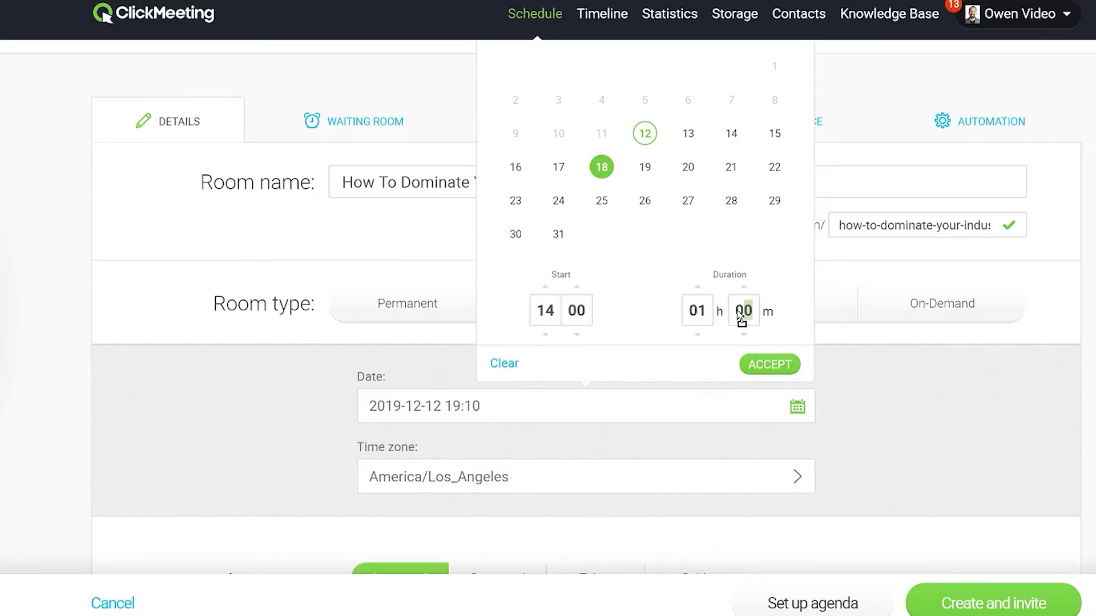
pyautogui.click(736, 311)
pyautogui.press('BackSpace')
pyautogui.write('3')
pyautogui.click(769, 364)
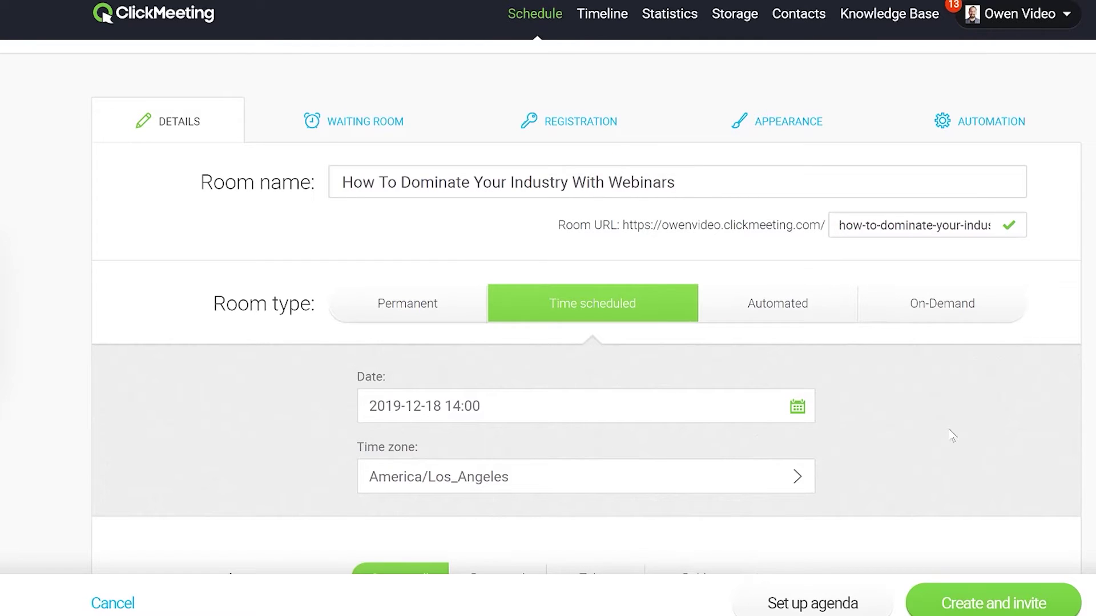
# Go to the event's registration settings and turn registration on
pyautogui.scroll(-1, 952, 433)
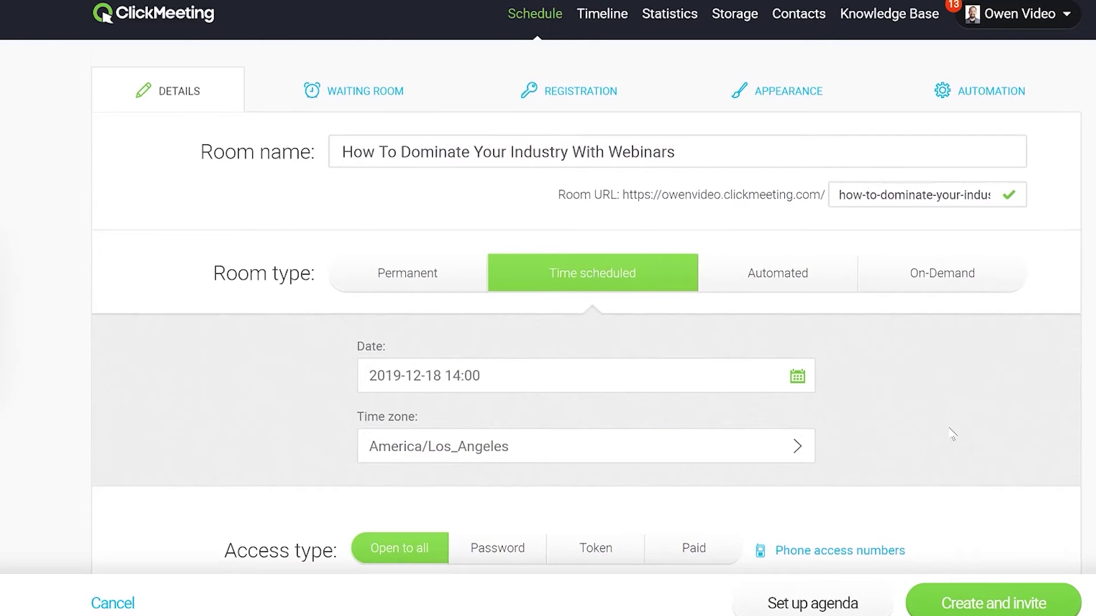
pyautogui.scroll(-1, 952, 434)
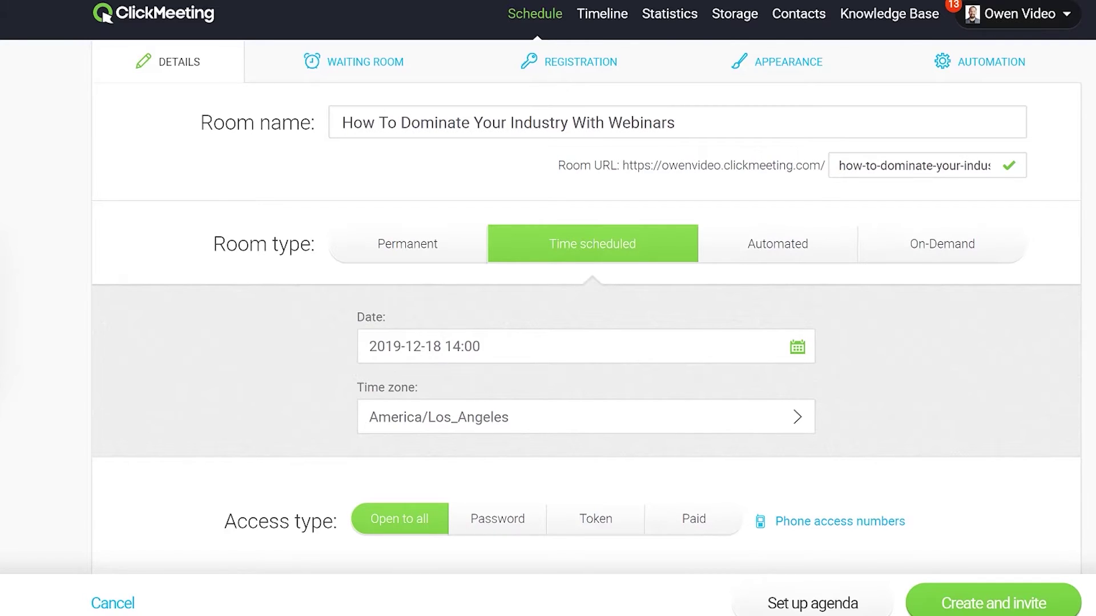
pyautogui.scroll(1, 1061, 440)
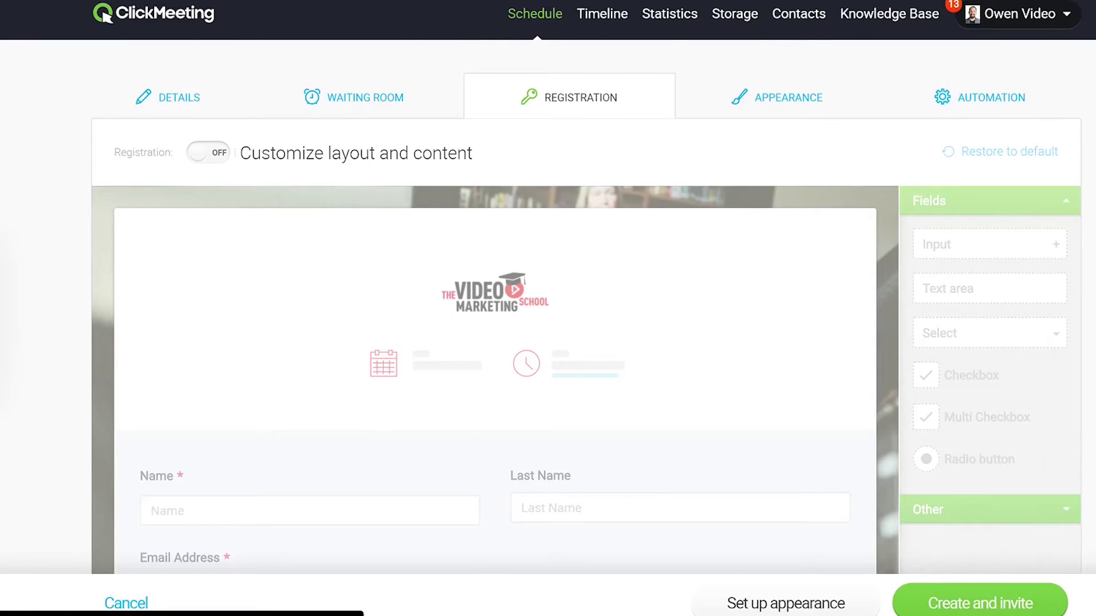
pyautogui.scroll(-1, 194, 137)
pyautogui.click(200, 122)
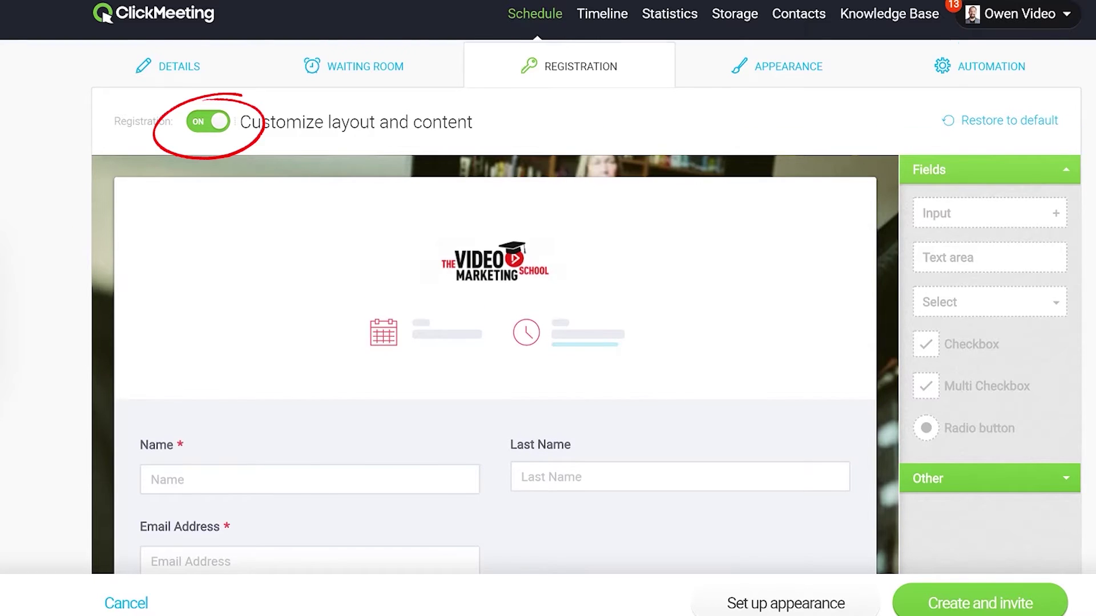
# Examine the registration page layout, from the logo and form fields down to the presenter section and sharing links
pyautogui.scroll(-3, 586, 307)
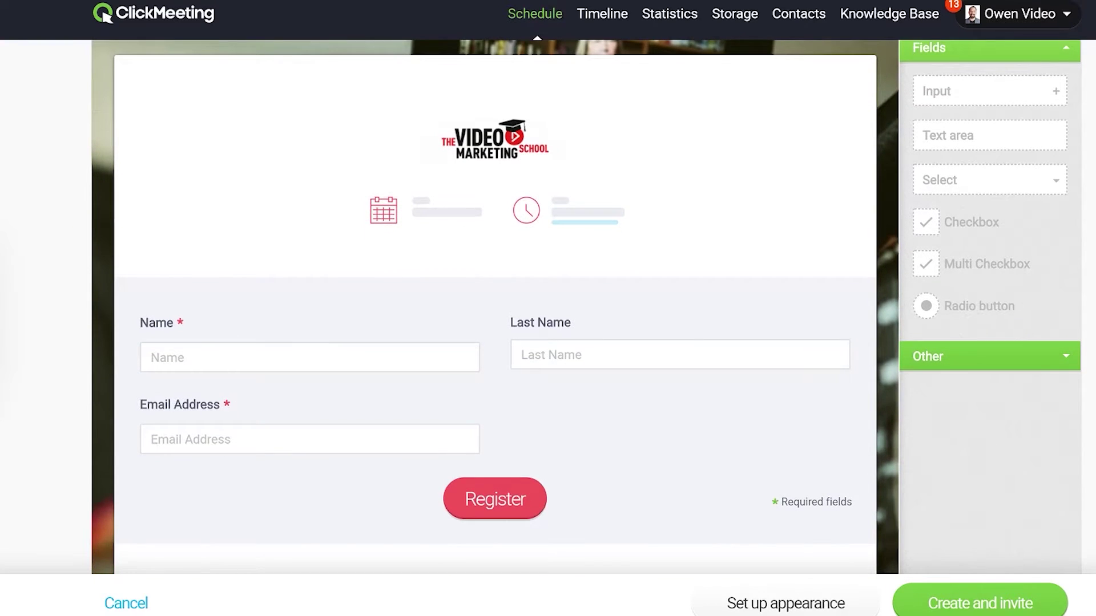
pyautogui.scroll(-4, 494, 306)
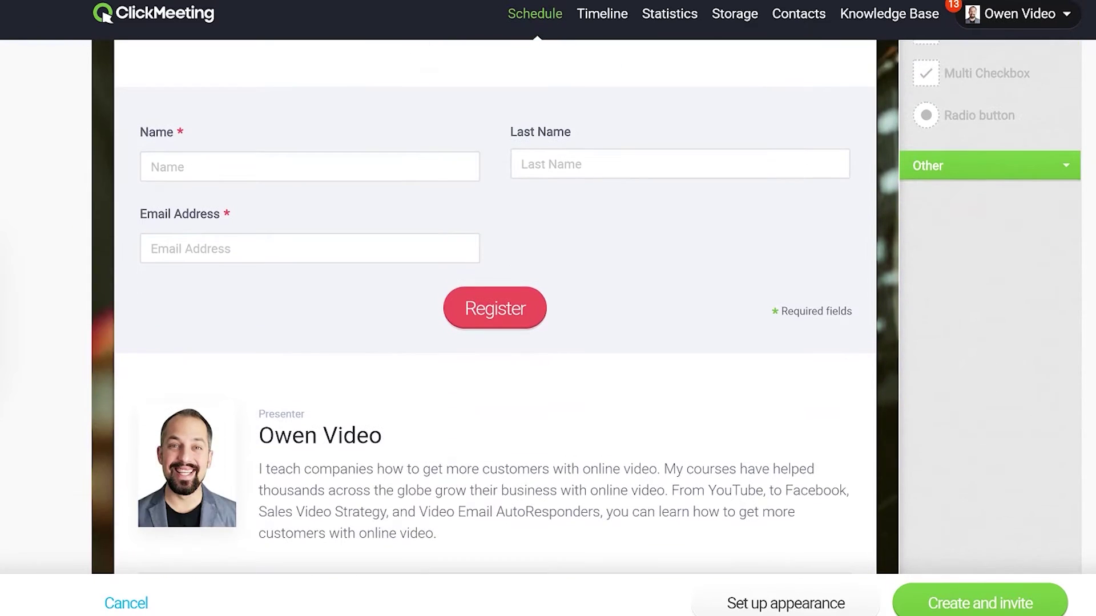
pyautogui.scroll(-2, 495, 306)
pyautogui.scroll(-2, 495, 306)
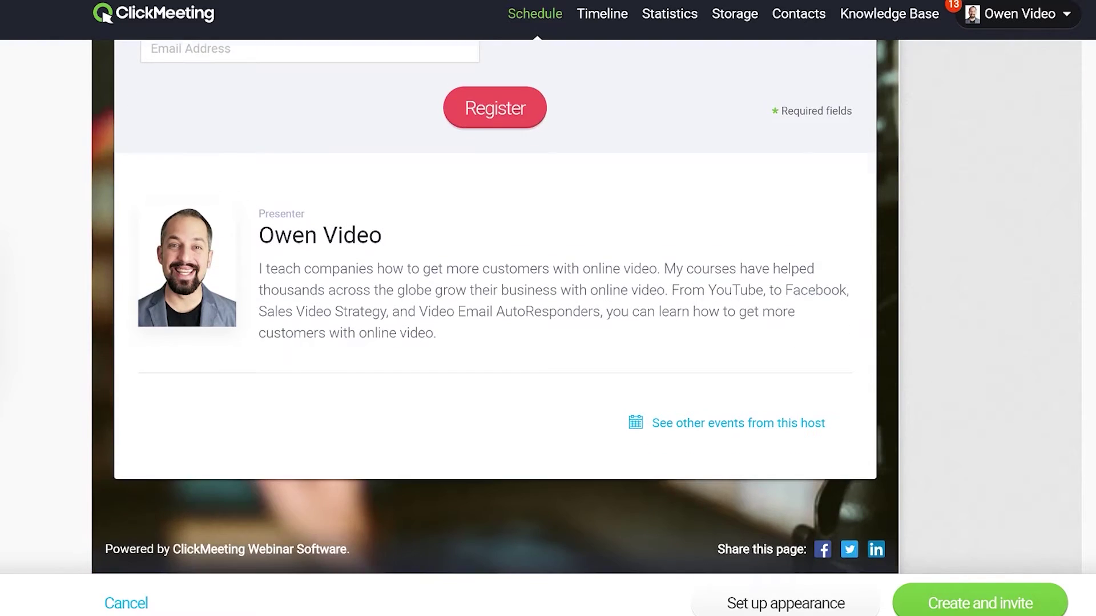
pyautogui.scroll(7, 494, 306)
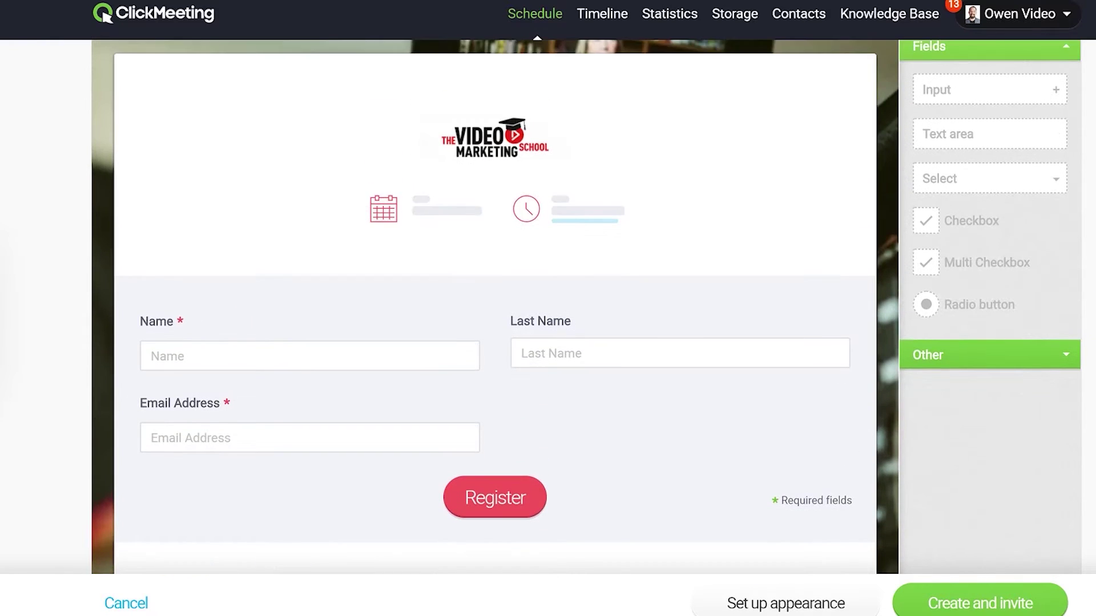
pyautogui.scroll(2, 494, 306)
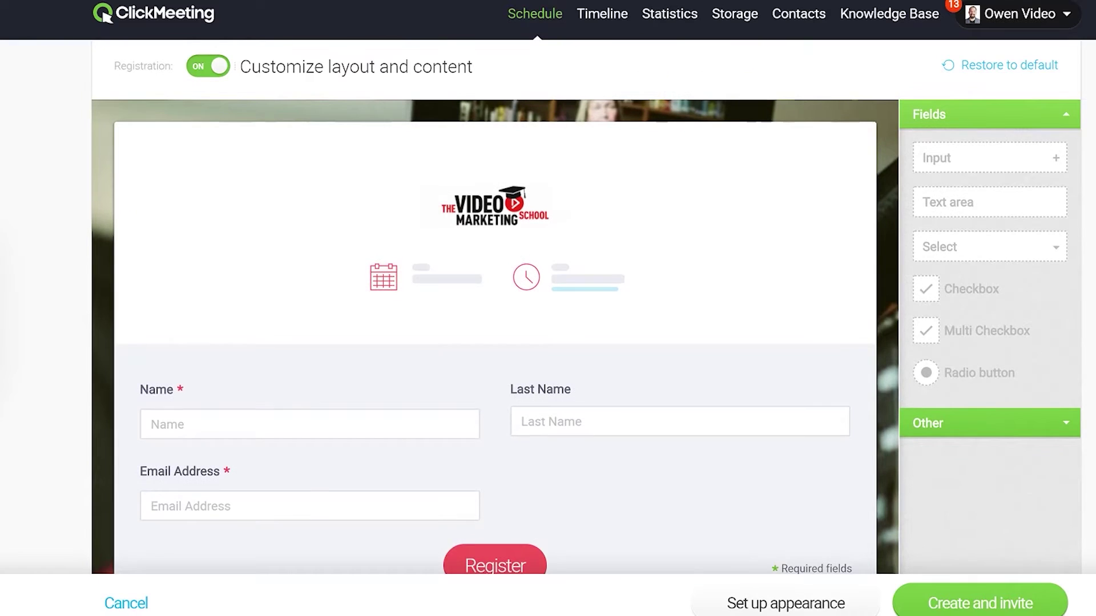
pyautogui.scroll(1, 495, 307)
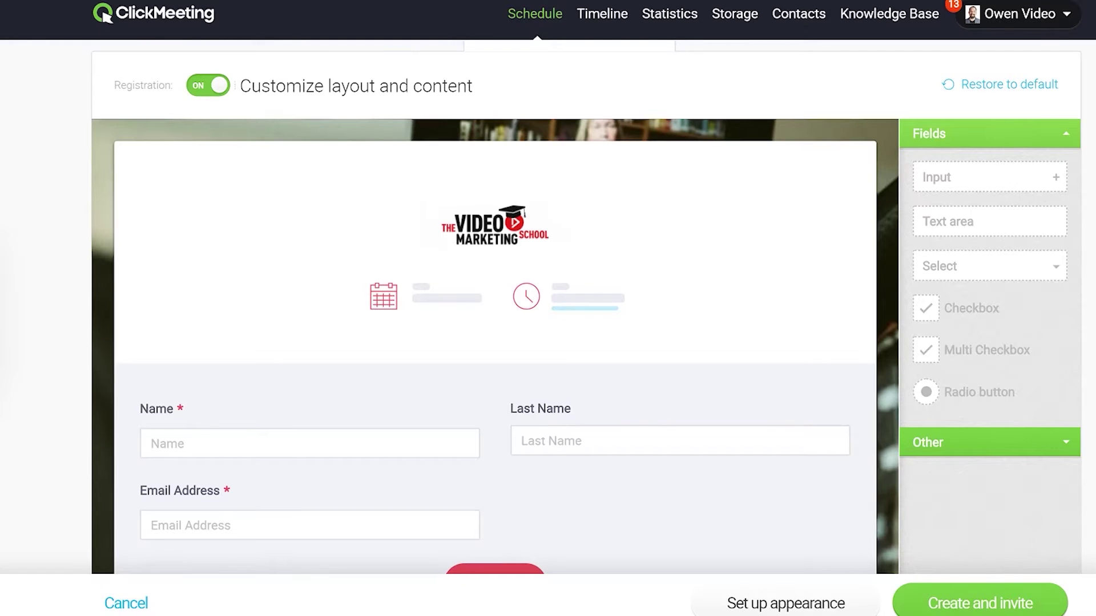
# Add a required input field beside Email Address in the registration form, label it "What Industry Are You In?" and save it
pyautogui.scroll(-1, 570, 343)
pyautogui.moveTo(970, 111)
pyautogui.mouseDown()
pyautogui.moveTo(861, 169)
pyautogui.moveTo(592, 445)
pyautogui.moveTo(450, 455)
pyautogui.moveTo(501, 451)
pyautogui.mouseUp()
pyautogui.write('Wh')
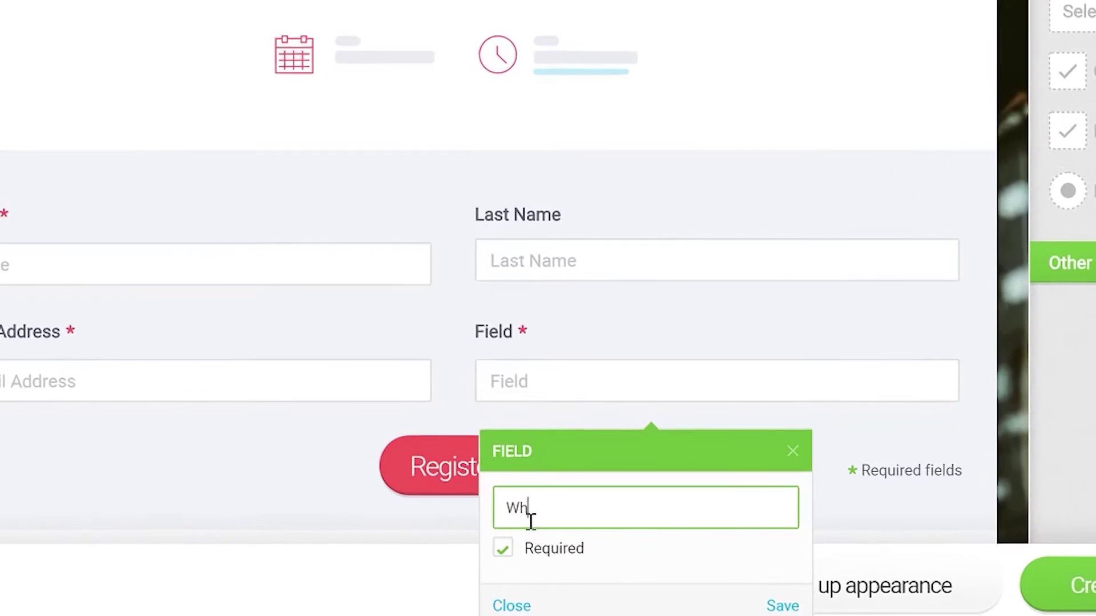
pyautogui.write('at In')
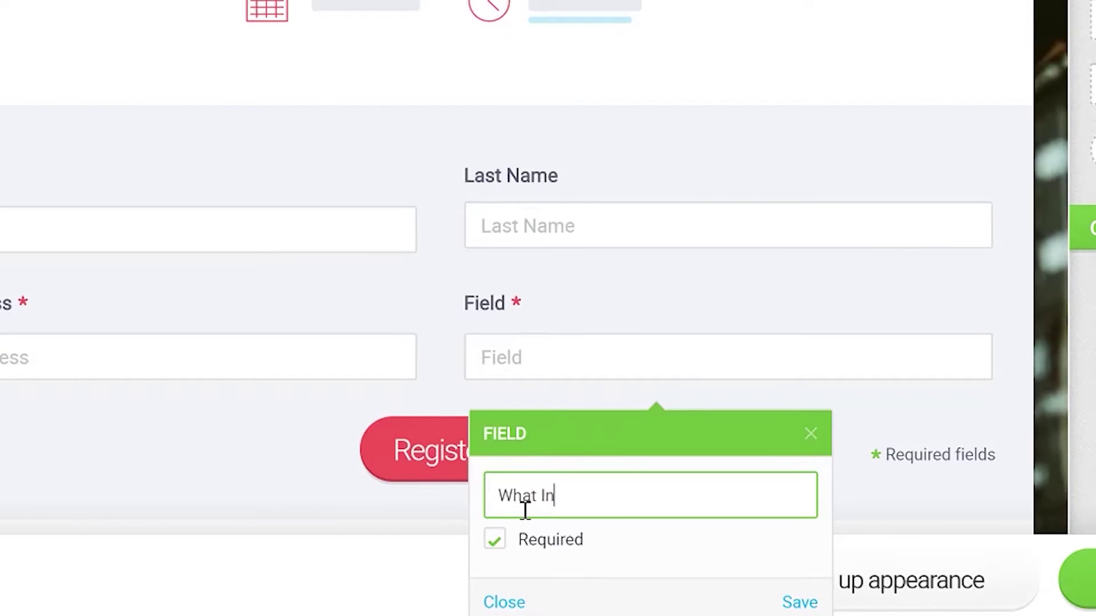
pyautogui.write('dustry Are ')
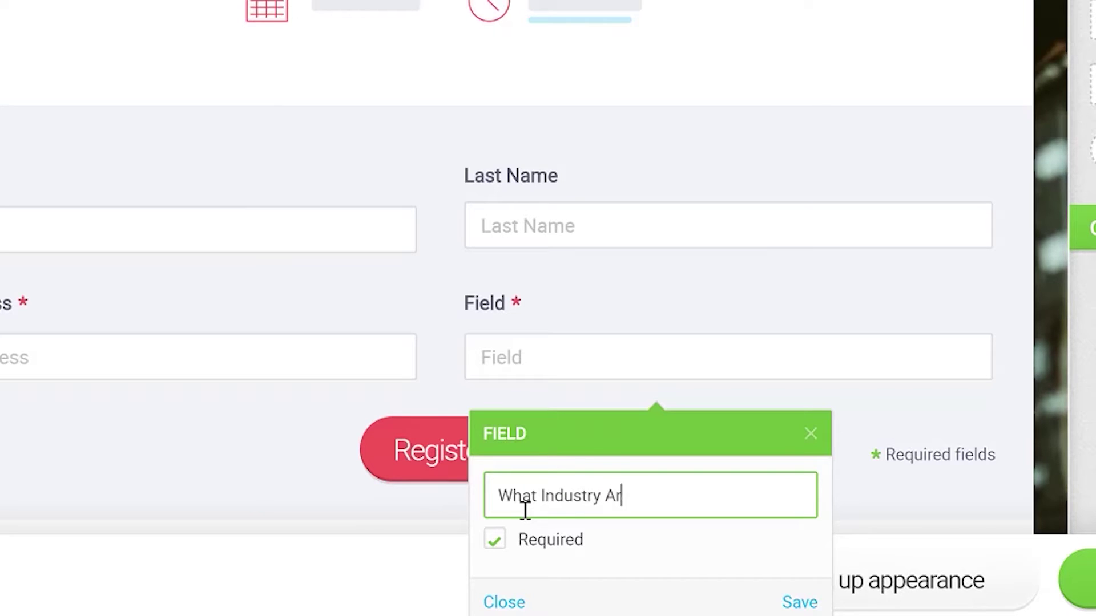
pyautogui.write('You In?')
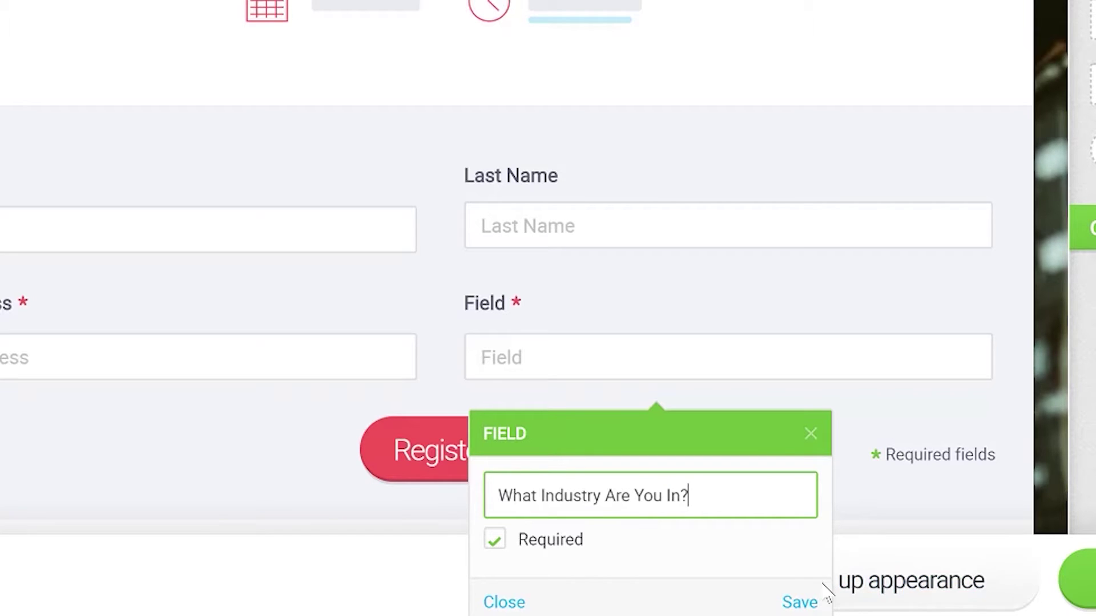
pyautogui.click(813, 604)
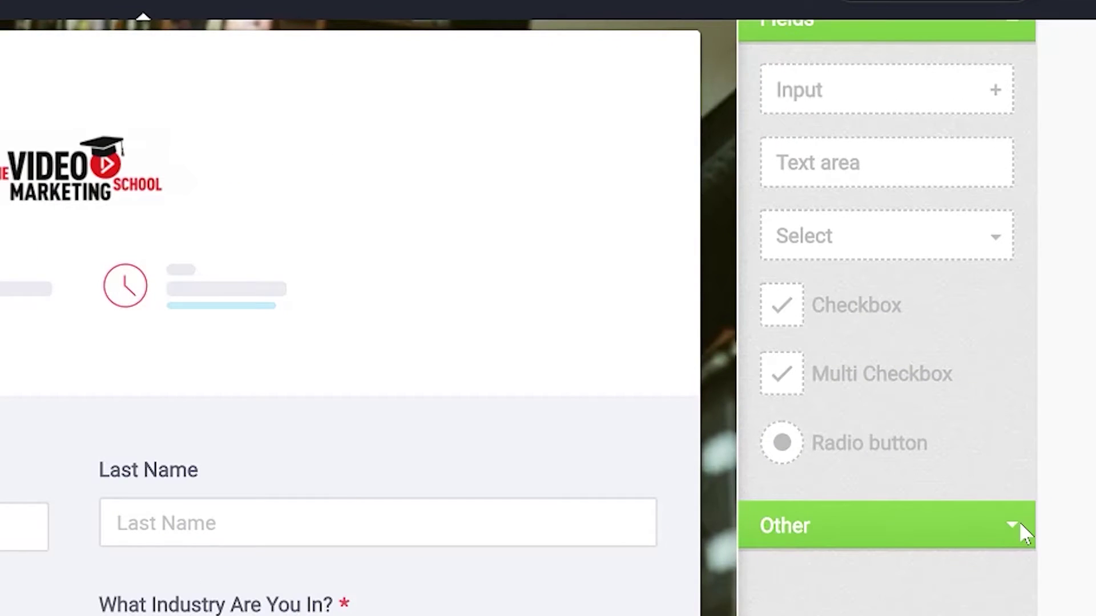
# Add an Agenda element below the form on the registration page and collapse the Other elements
pyautogui.click(1075, 352)
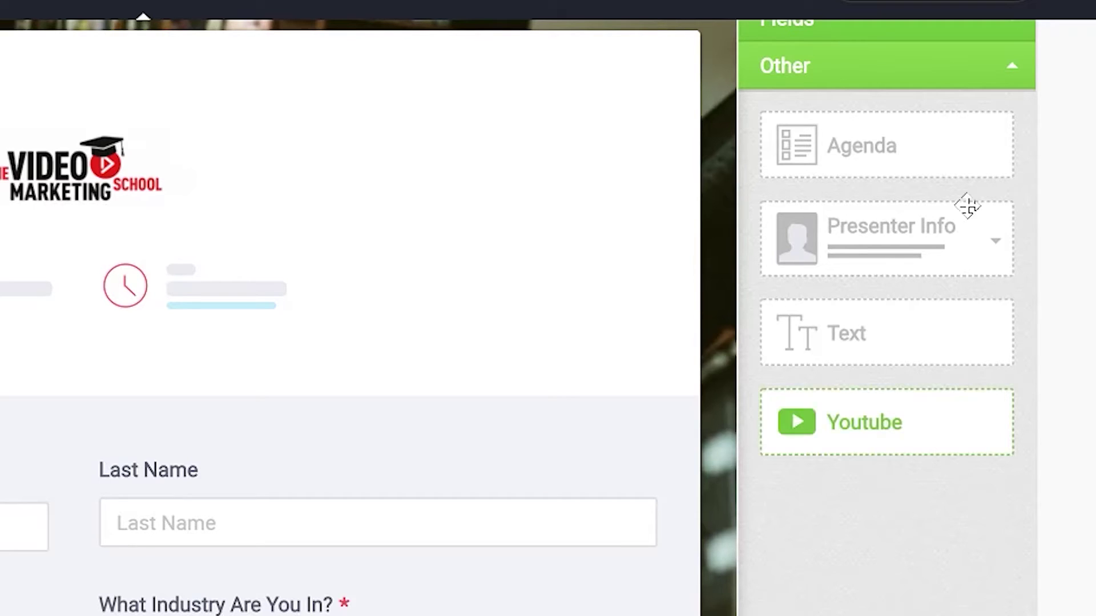
pyautogui.moveTo(923, 147); pyautogui.dragTo(508, 580)
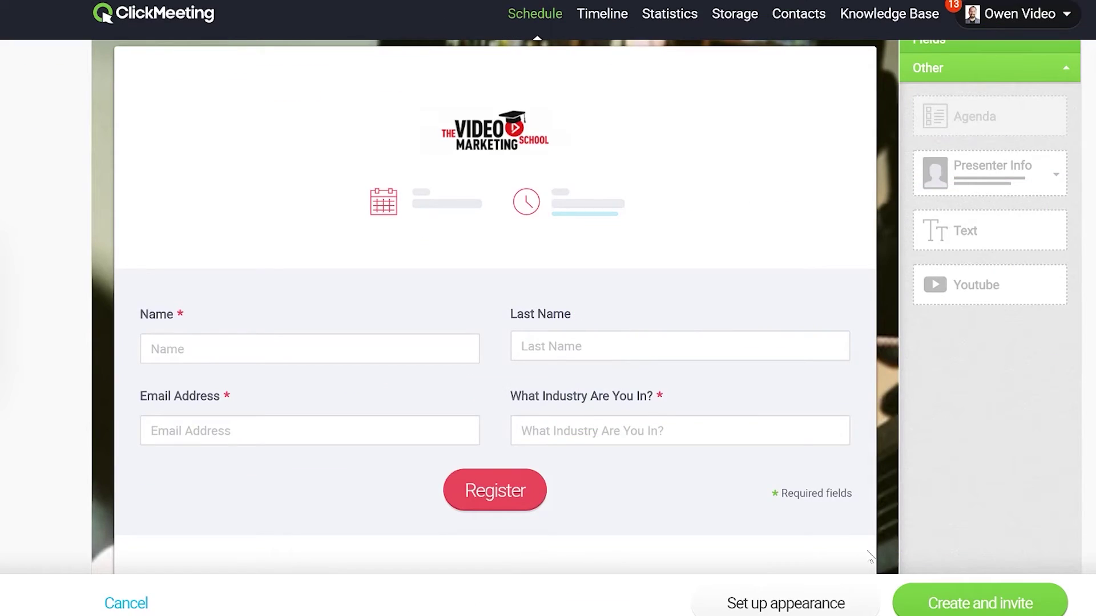
pyautogui.scroll(-3, 933, 317)
pyautogui.scroll(6, 933, 316)
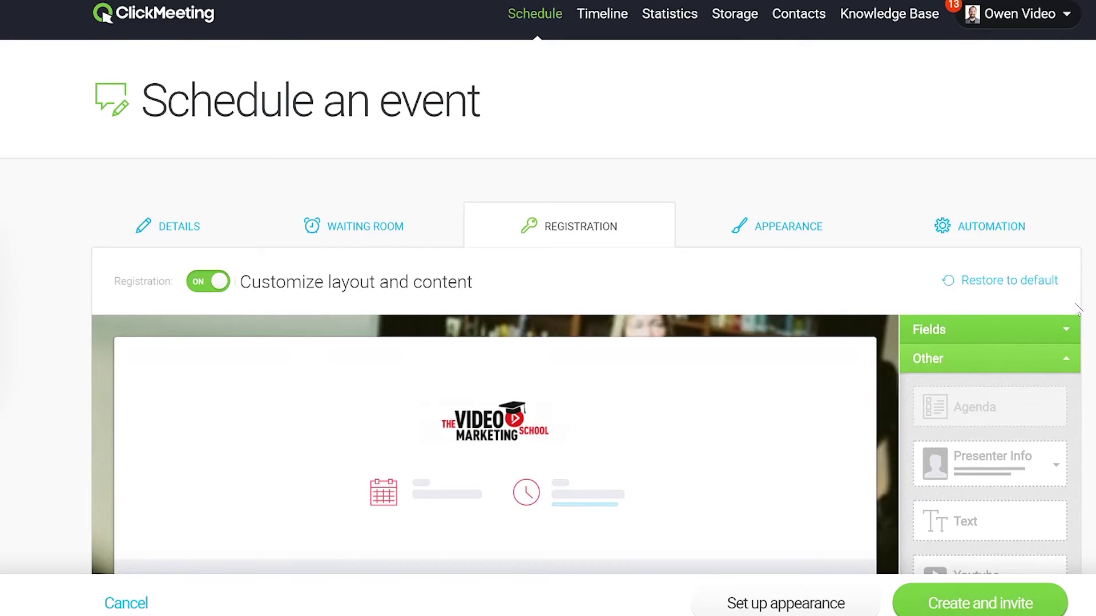
pyautogui.click(1066, 358)
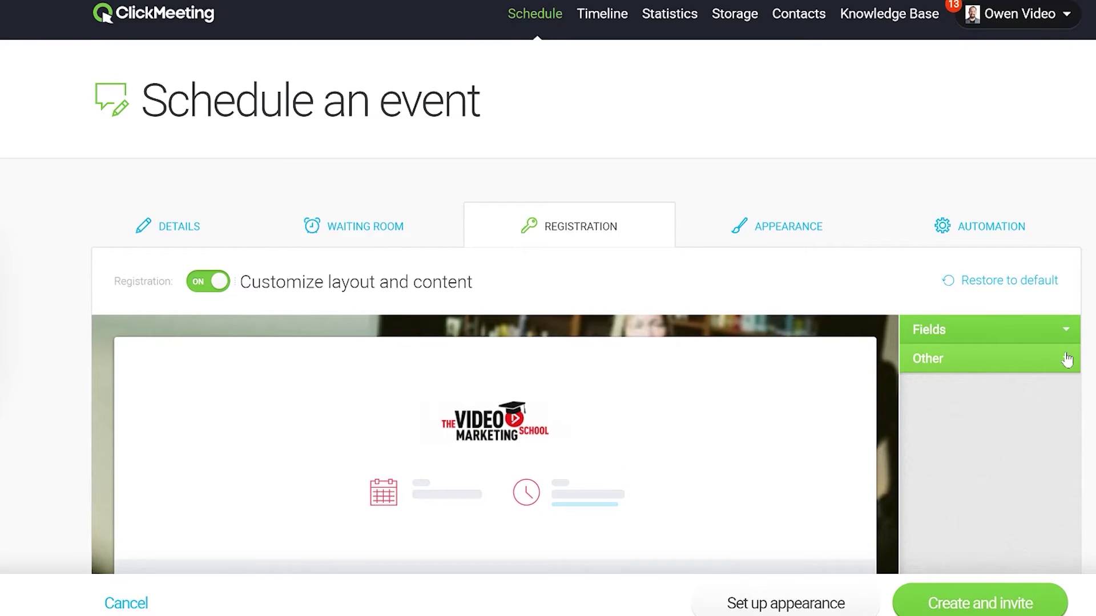
# In the event's appearance settings, choose the photo of hands typing on a laptop as the background image
pyautogui.click(789, 240)
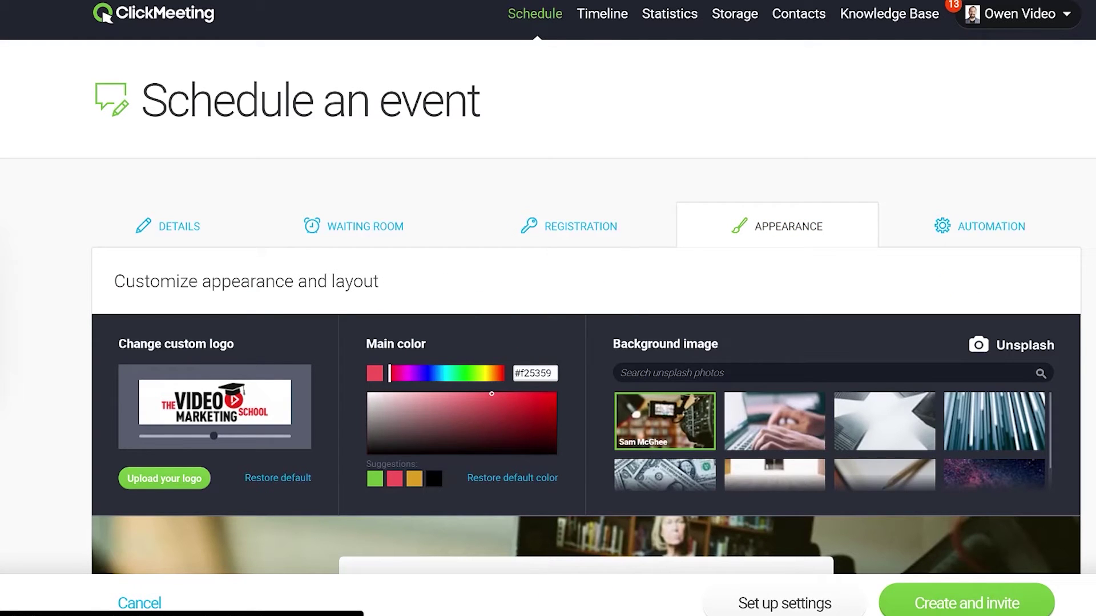
pyautogui.scroll(-5, 586, 308)
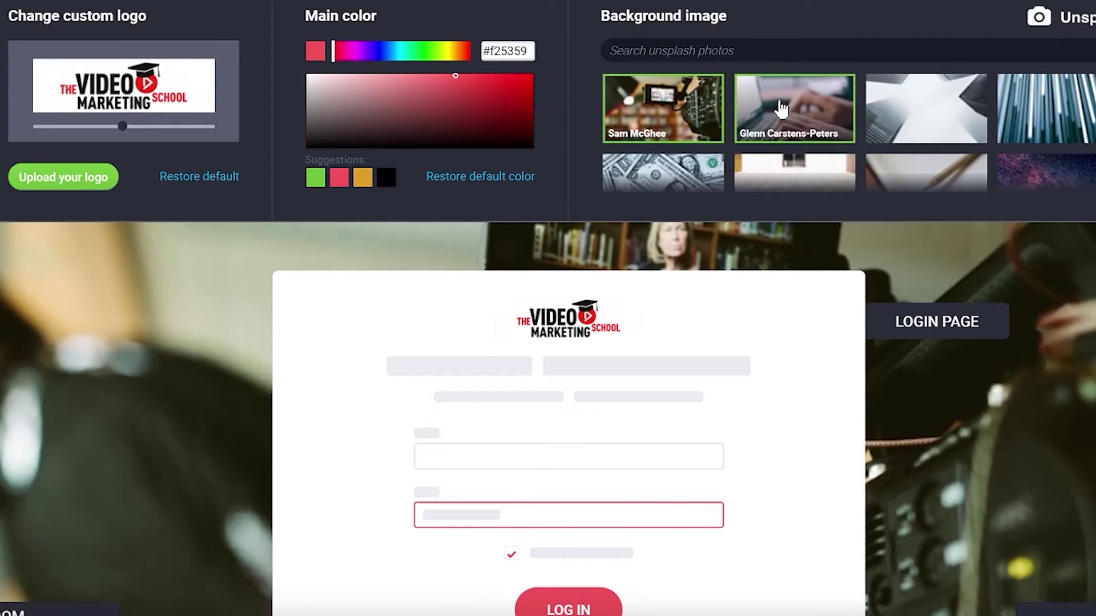
pyautogui.click(810, 100)
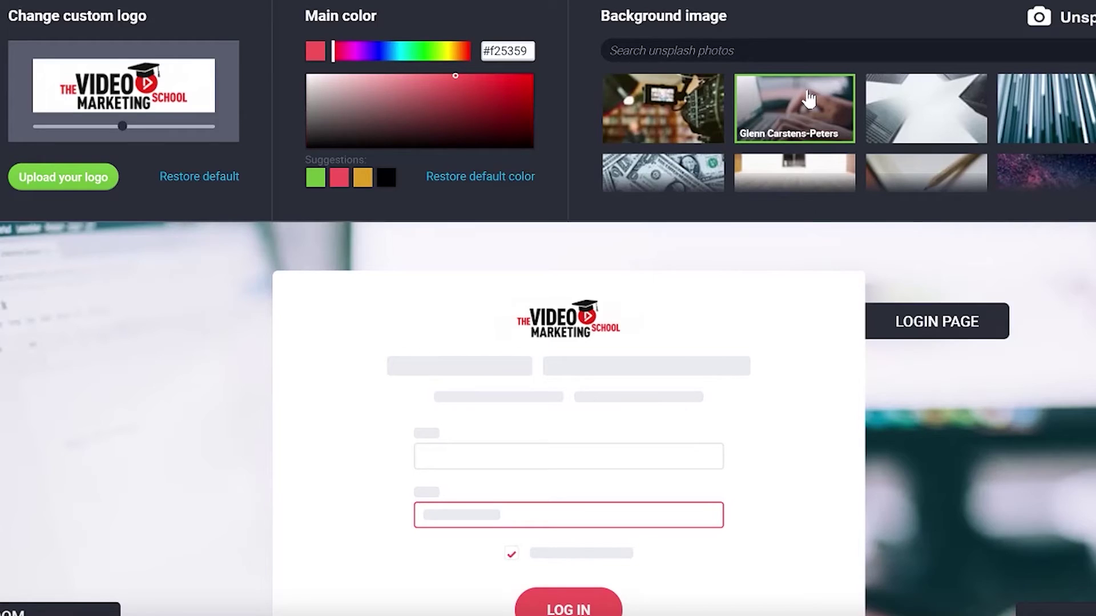
# Set the background image to the photo of a video camera filming in front of bookshelves
pyautogui.click(662, 109)
pyautogui.scroll(-2, 662, 108)
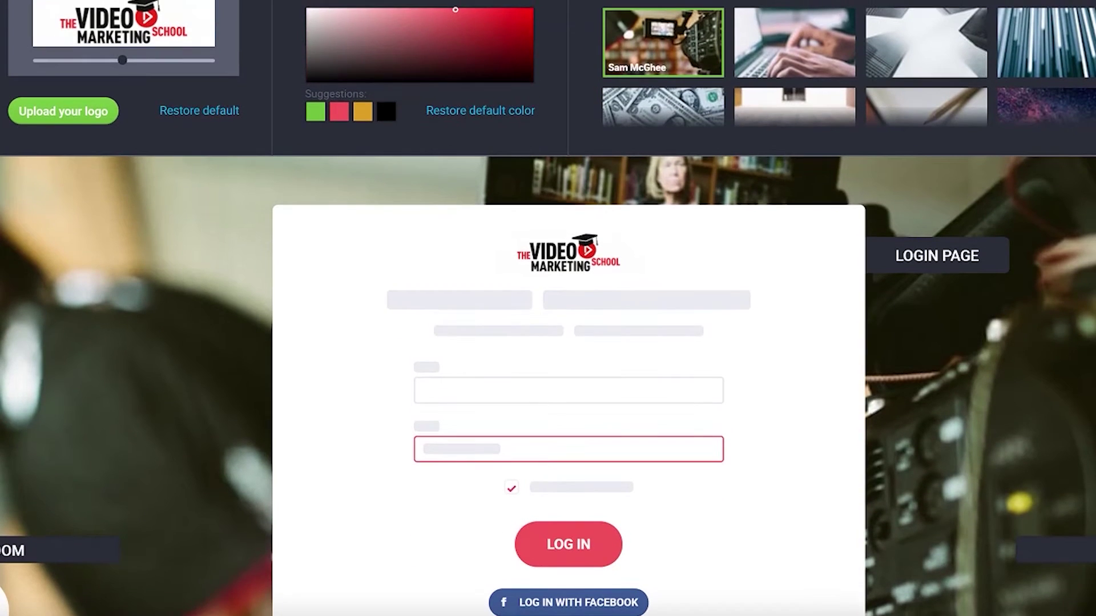
pyautogui.scroll(1, 789, 171)
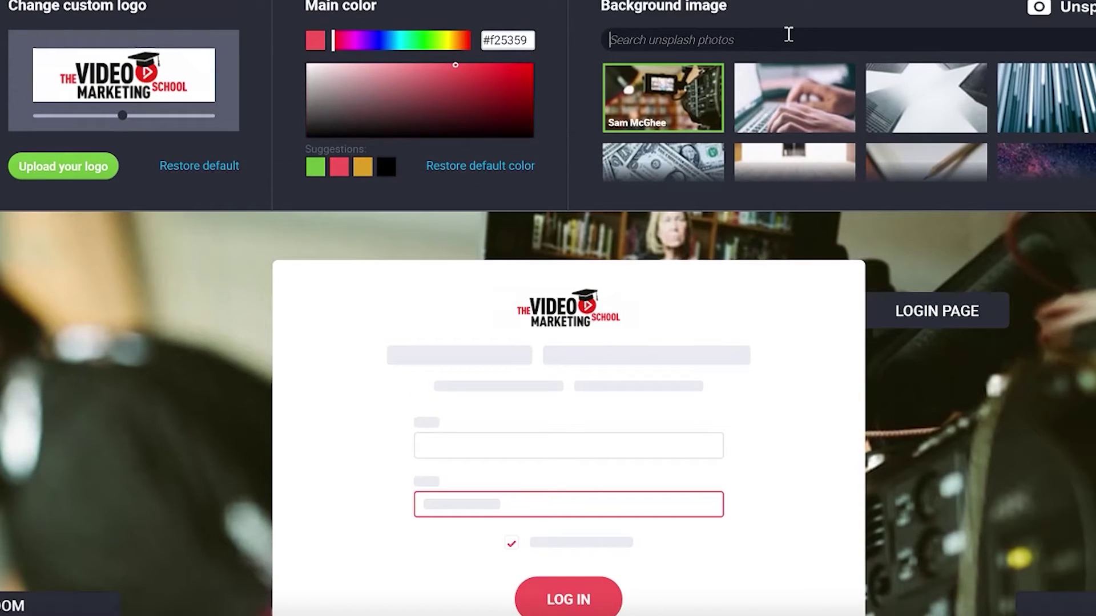
# Search the Unsplash background photos for "camera" and apply the close-up of a camera lens
pyautogui.write('camer')
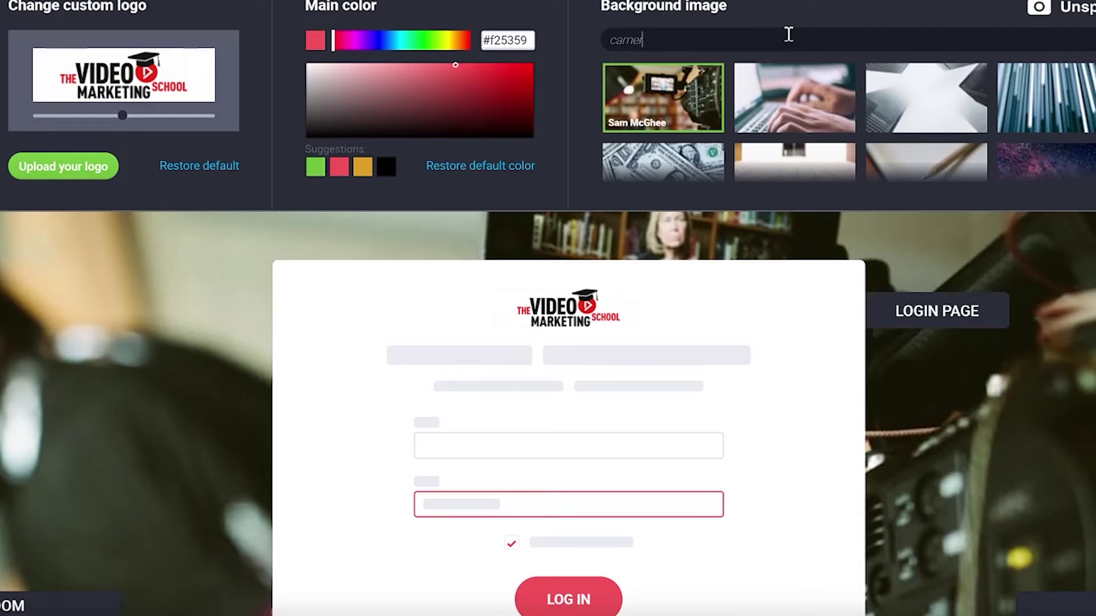
pyautogui.write('a')
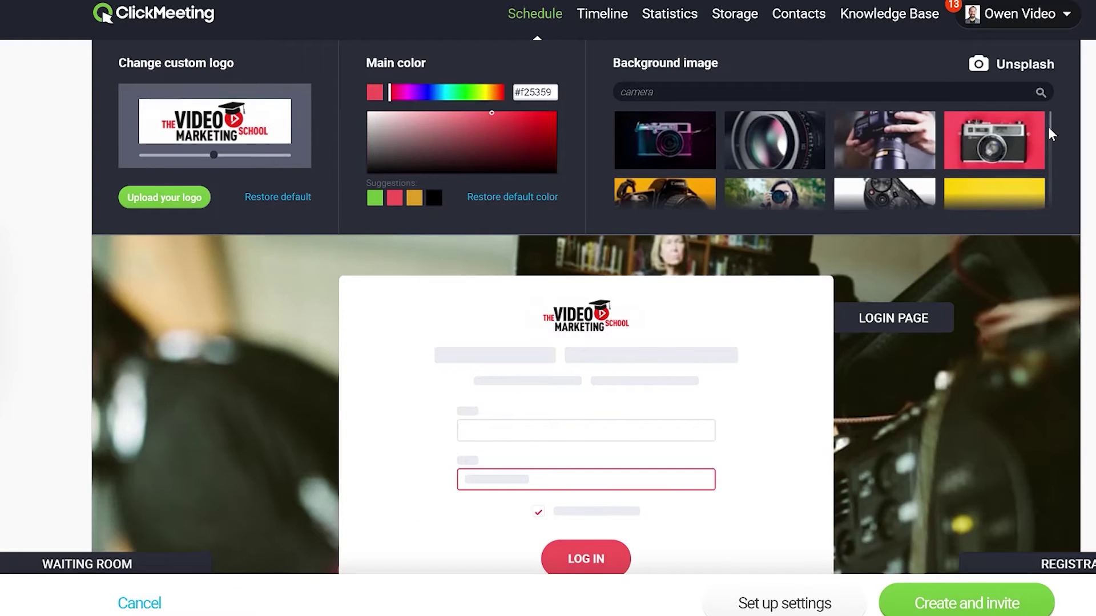
pyautogui.scroll(-1, 1049, 136)
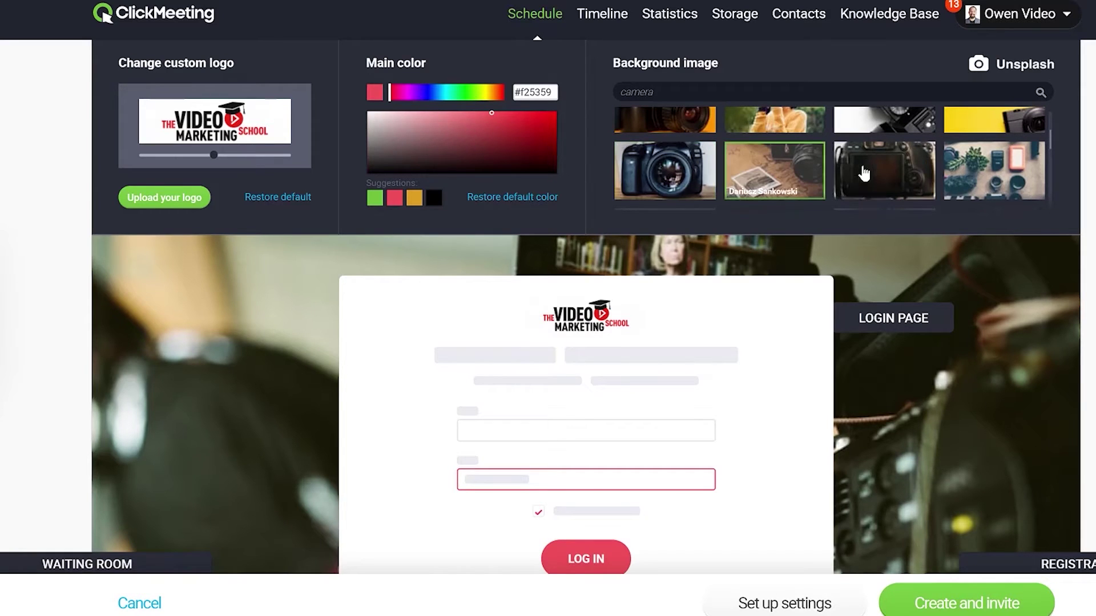
pyautogui.click(882, 170)
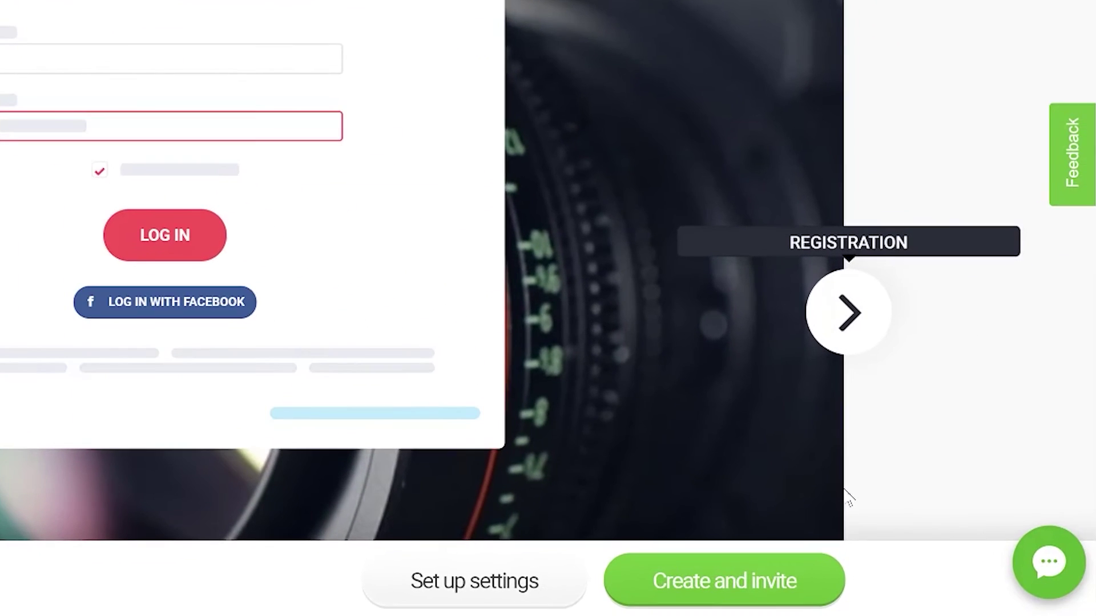
# Create the event and proceed to inviting people in the attendee role
pyautogui.click(798, 571)
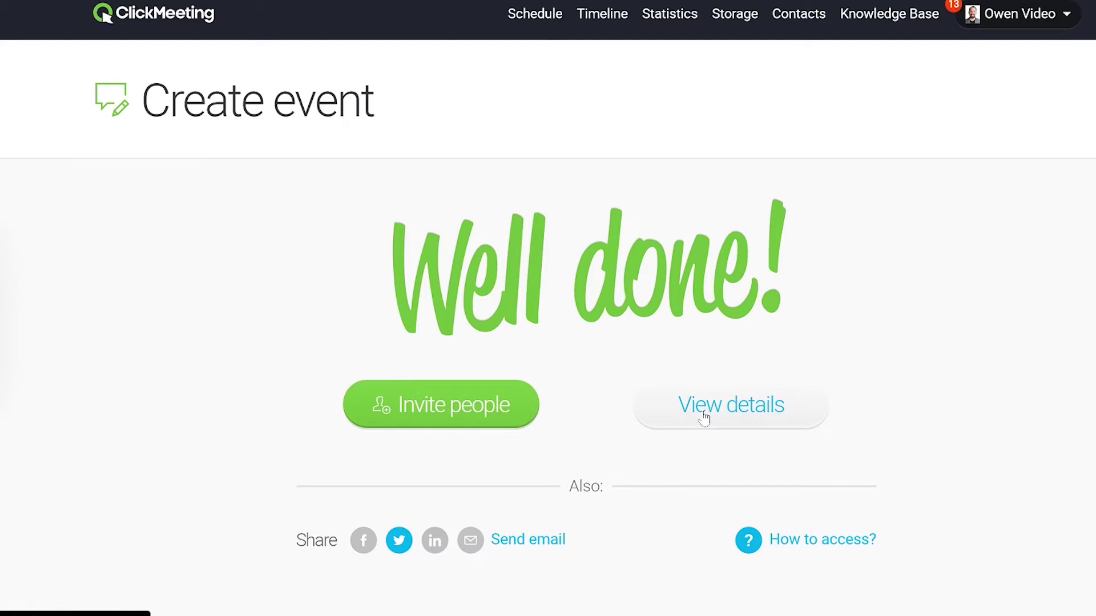
pyautogui.click(488, 422)
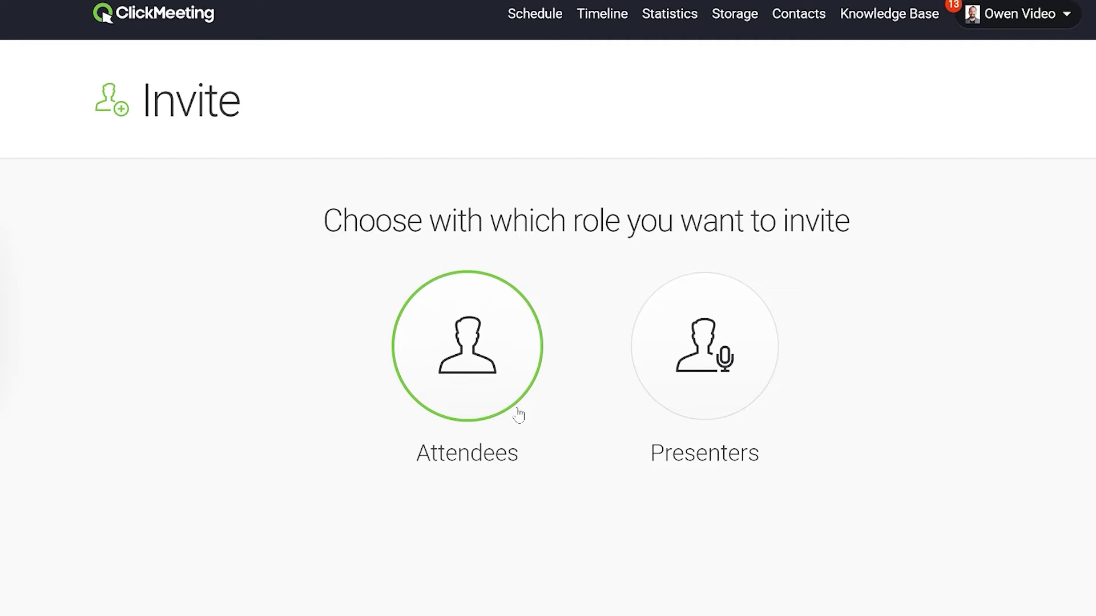
pyautogui.click(497, 396)
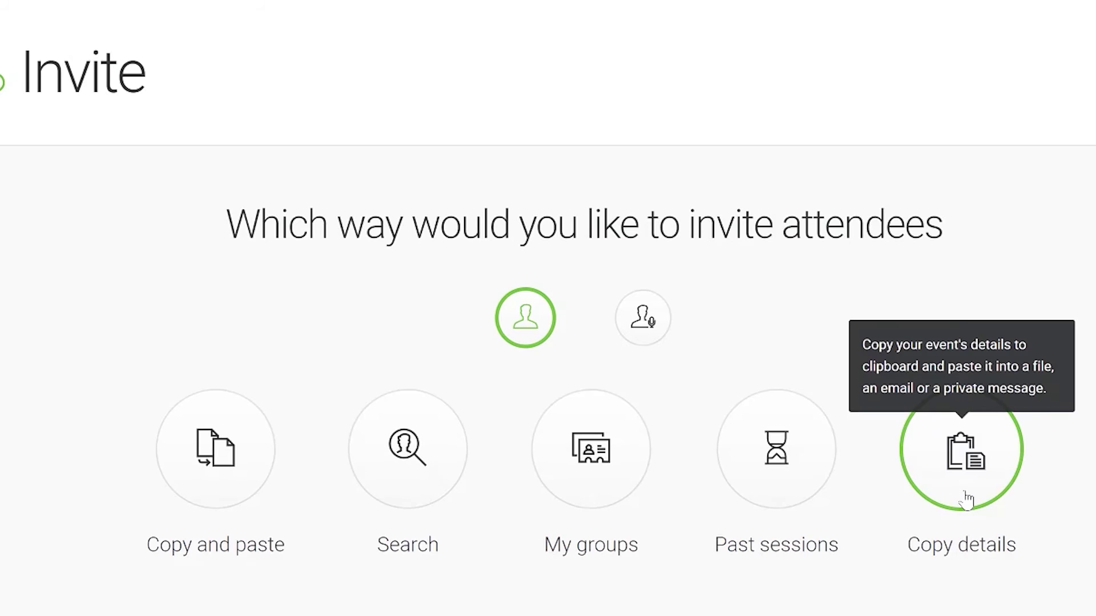
# Copy the event's details and paste them into a new blank Google Docs document
pyautogui.click(966, 500)
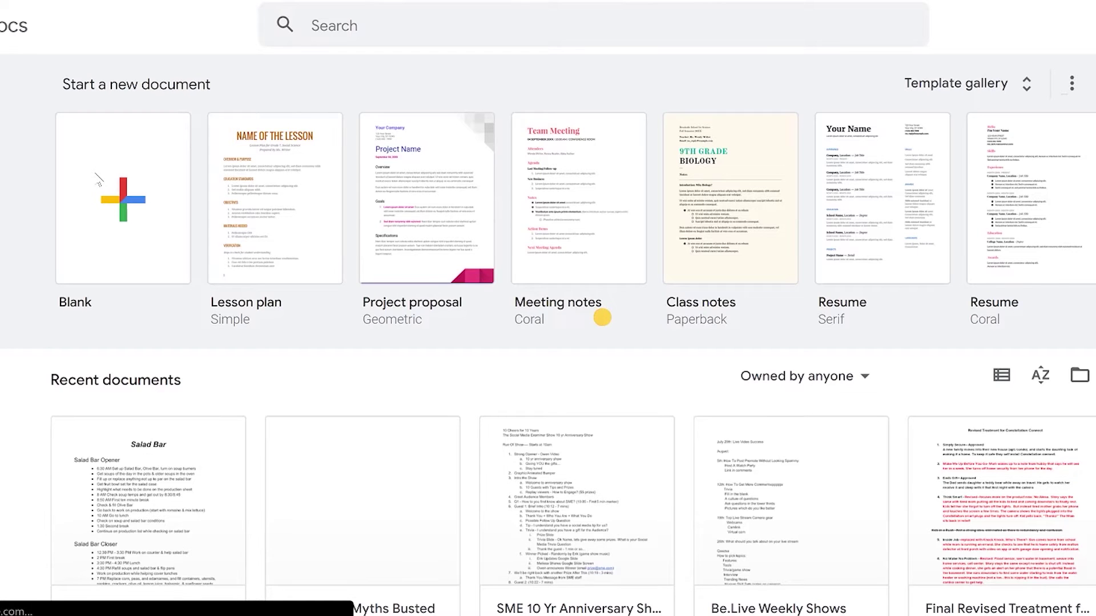
pyautogui.click(98, 182)
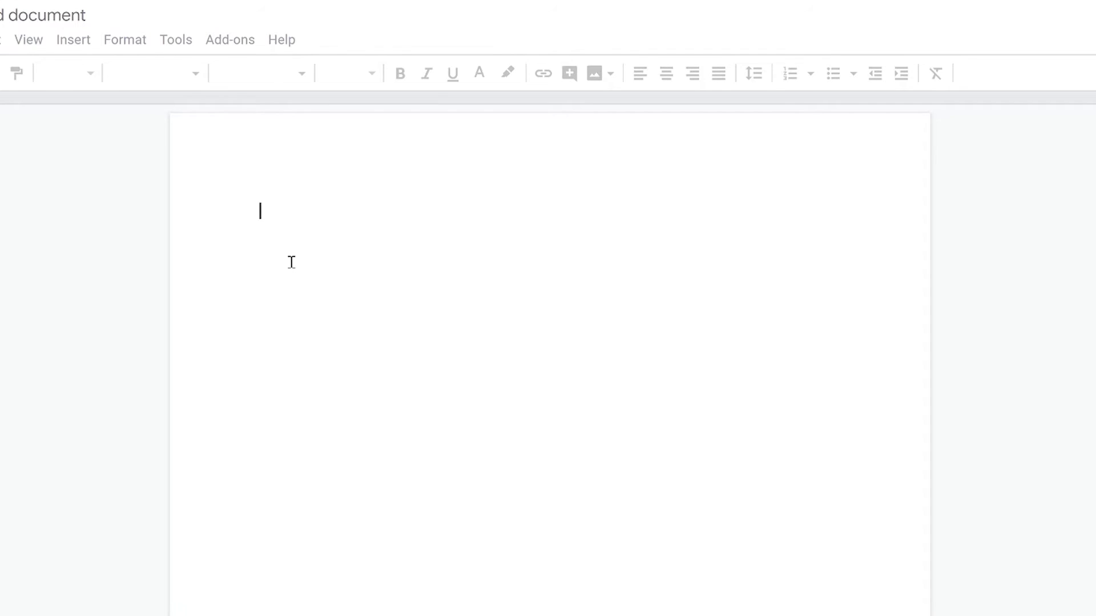
pyautogui.hotkey('ctrl', 'v')
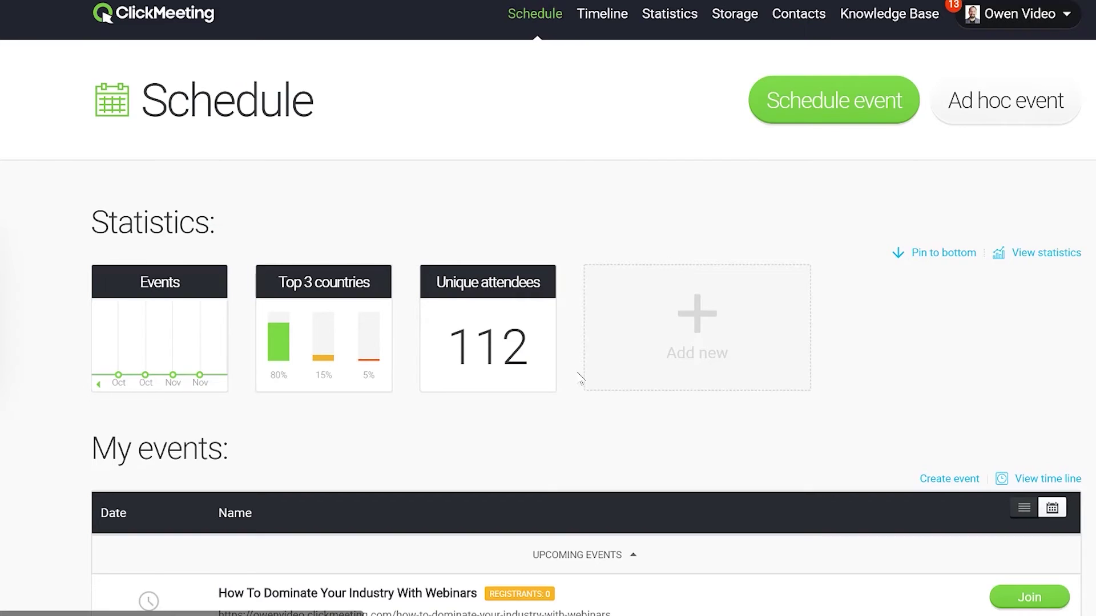
# In ClickMeeting, enter the room of the upcoming event "How To Dominate Your Industry With Webinars" in prepare mode, without starting it
pyautogui.scroll(-6, 581, 379)
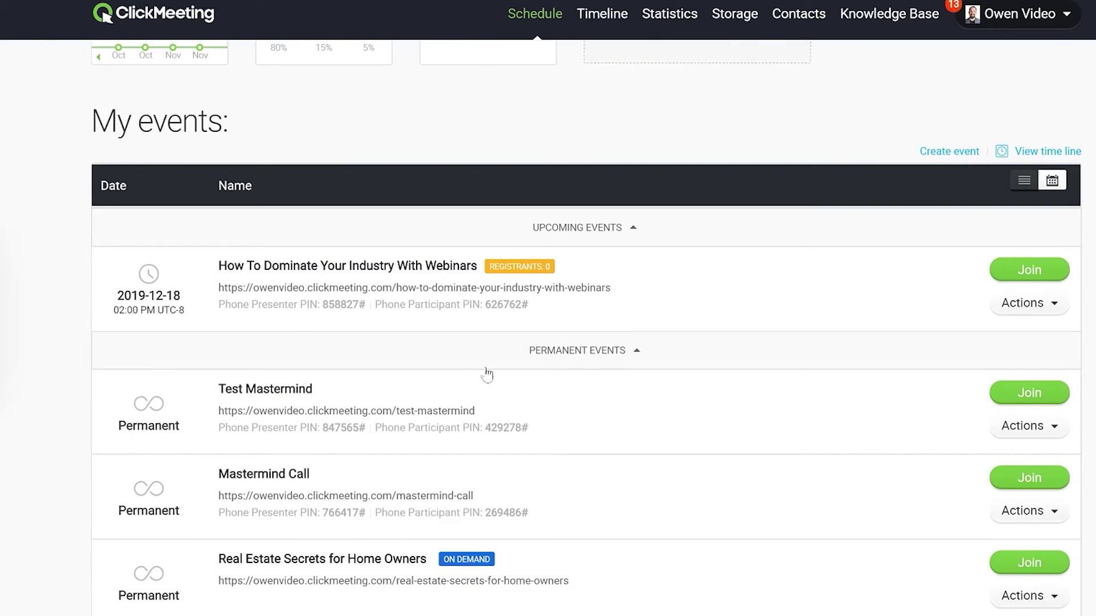
pyautogui.click(1050, 311)
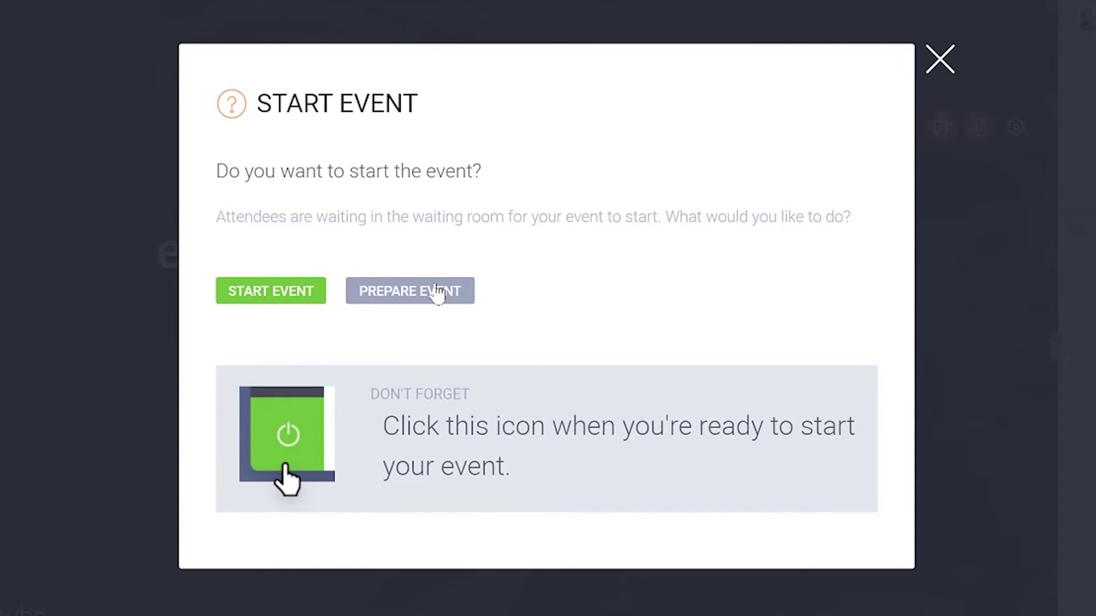
pyautogui.click(437, 292)
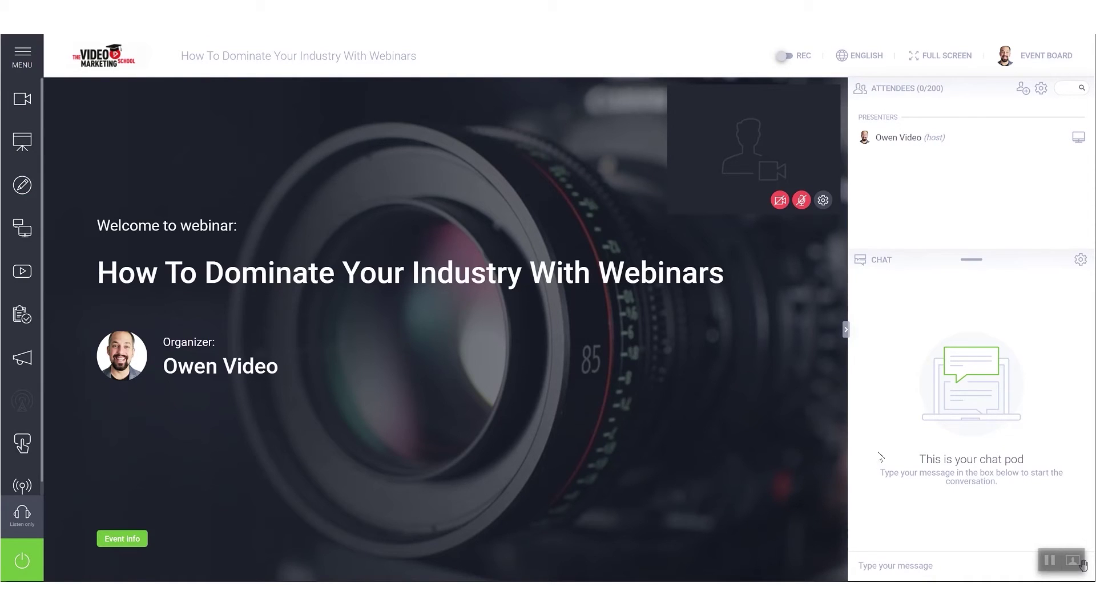
# Look at the attendee list options in the webinar room and close them
pyautogui.click(791, 66)
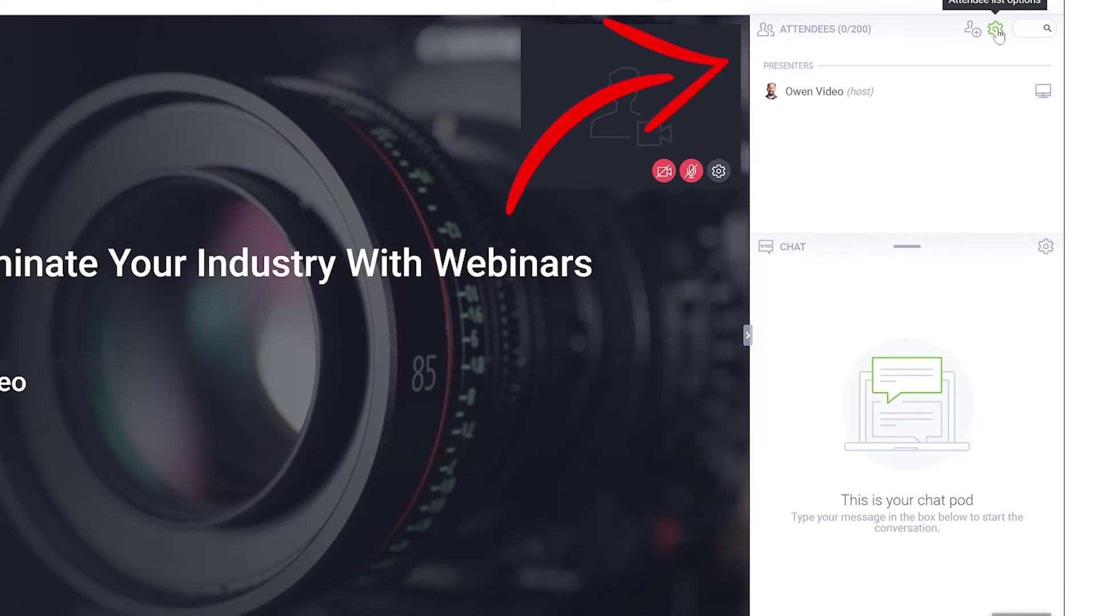
pyautogui.click(1041, 89)
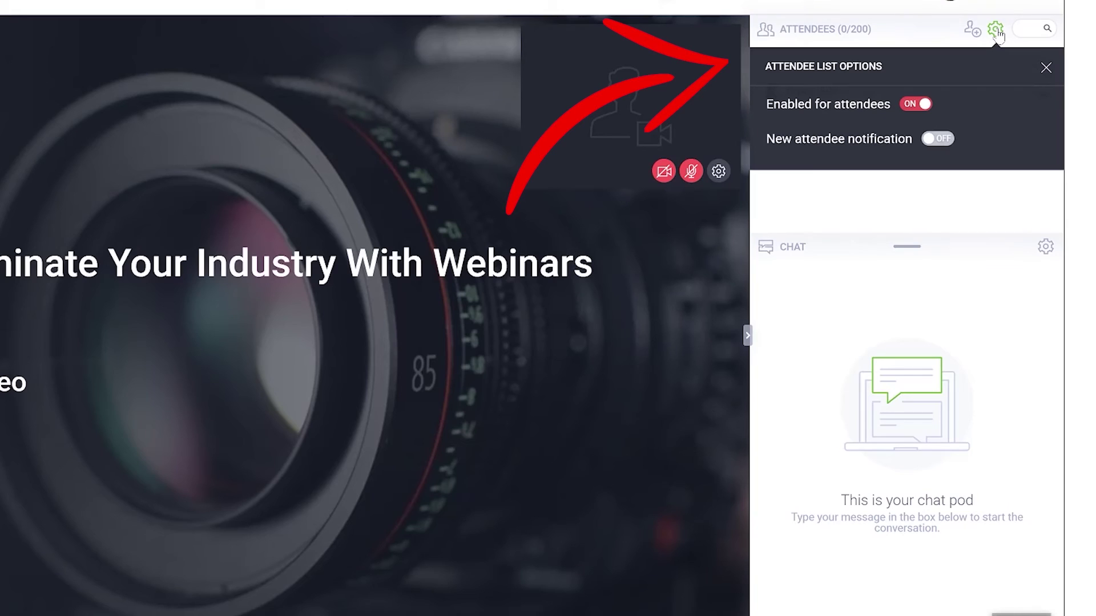
pyautogui.click(996, 29)
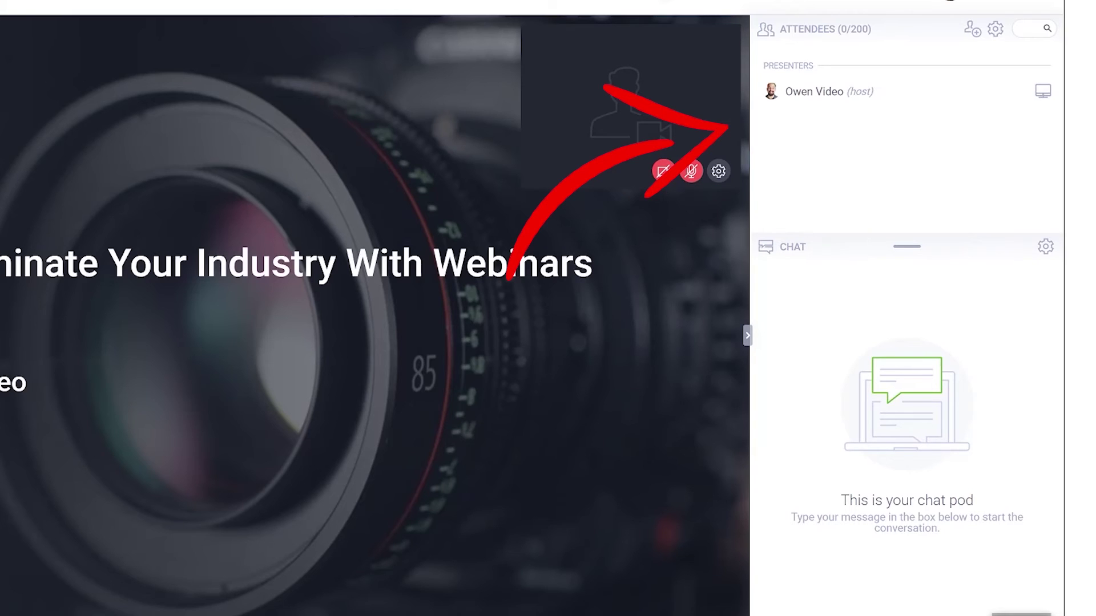
# Send the chat message "What are you using?"
pyautogui.write('are you us')
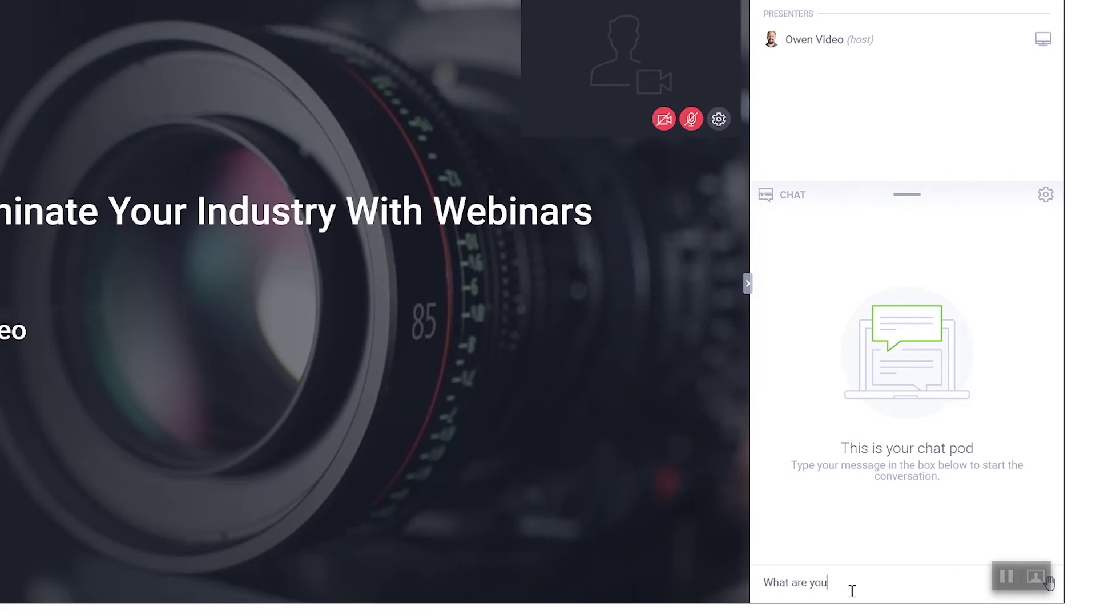
pyautogui.write('ing?')
pyautogui.press('Return')
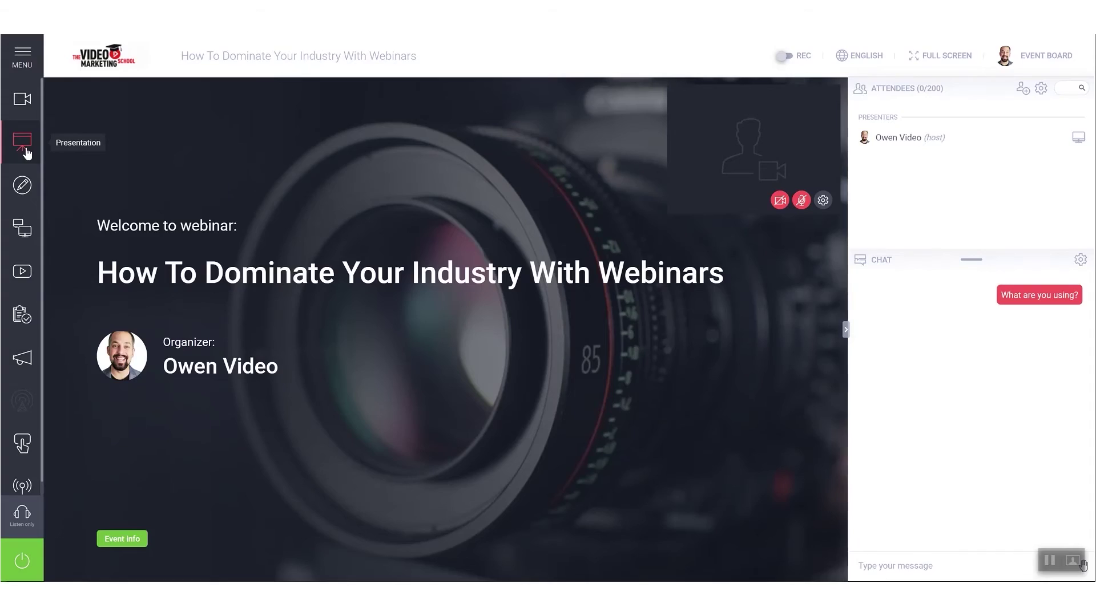
# Load VMW Stack.ppt as the room's presentation and display slides 4, 3 and 5 in turn
pyautogui.click(26, 147)
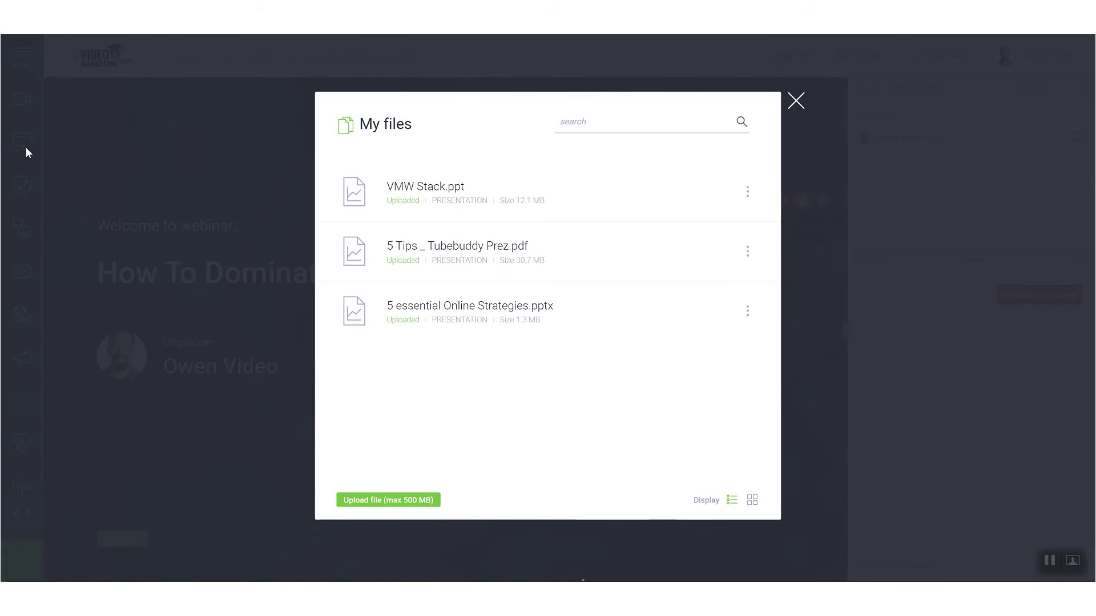
pyautogui.moveTo(409, 201)
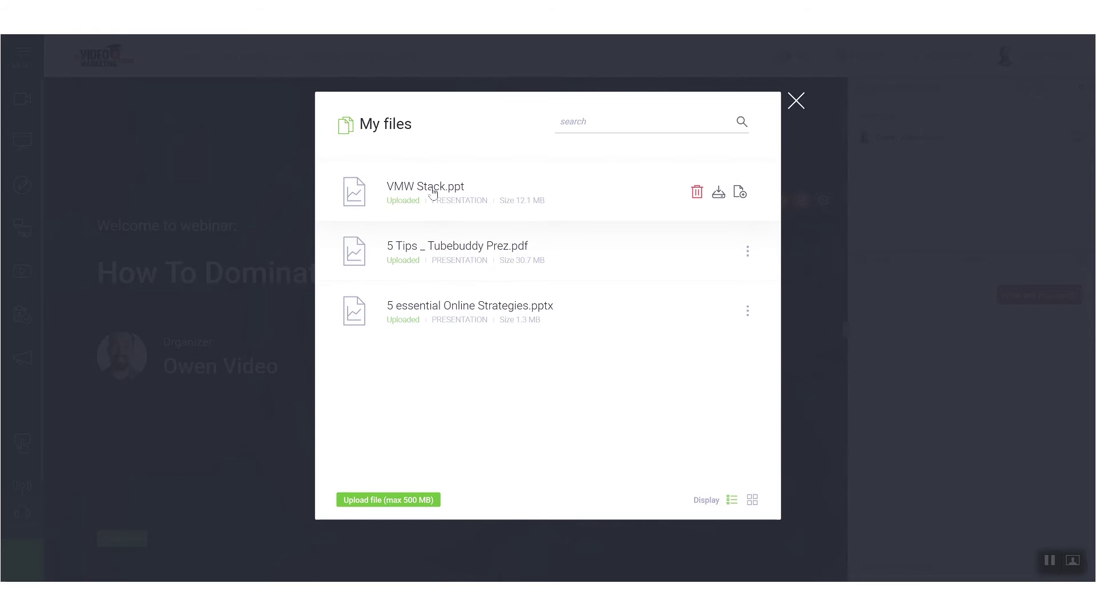
pyautogui.click(432, 193)
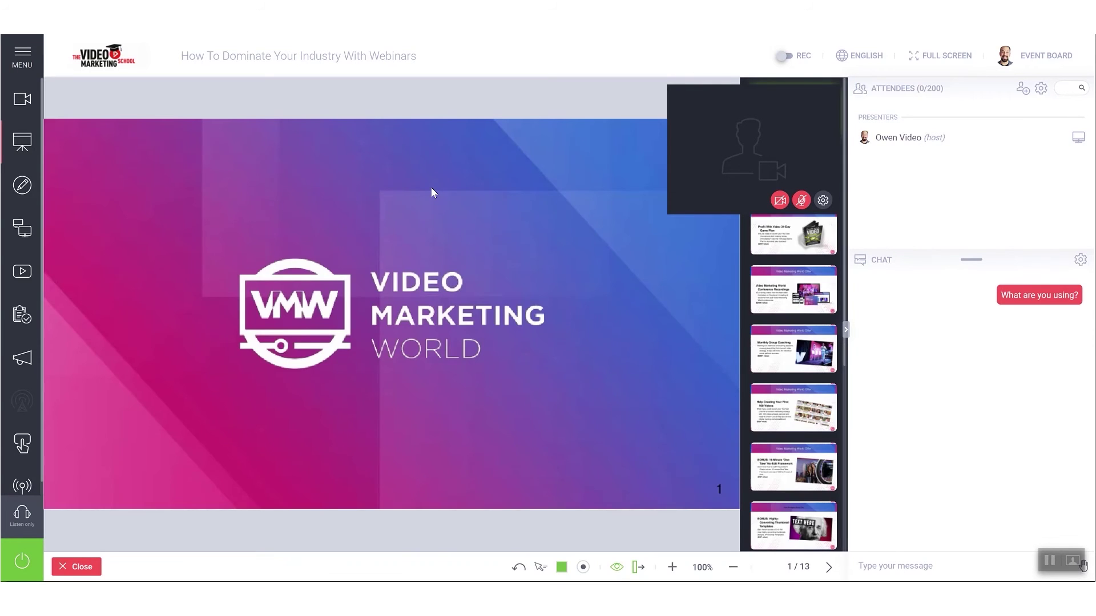
pyautogui.click(805, 278)
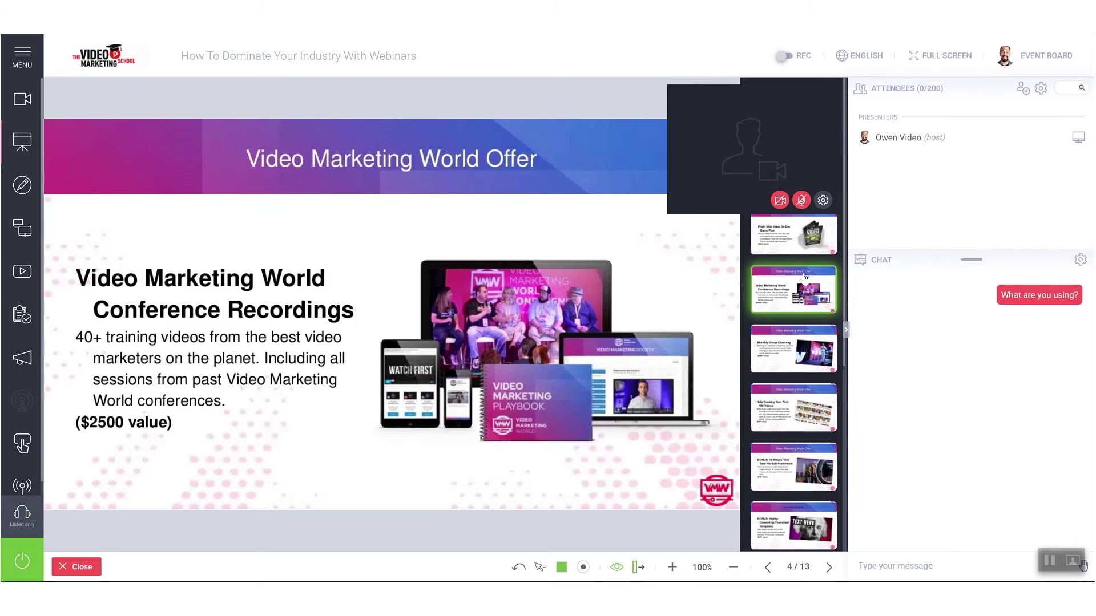
pyautogui.click(790, 239)
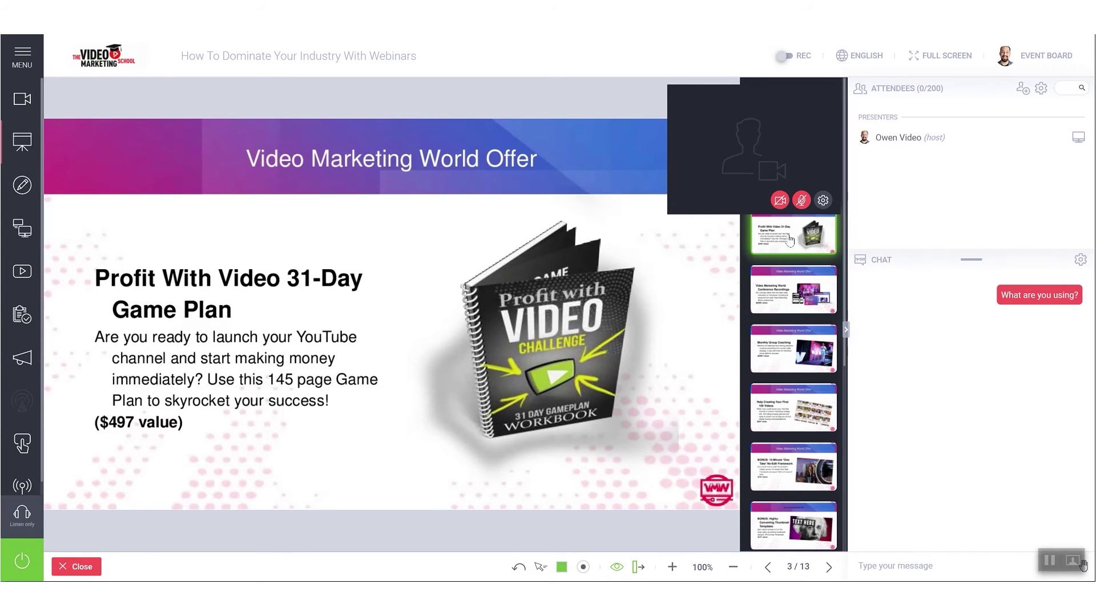
pyautogui.click(780, 335)
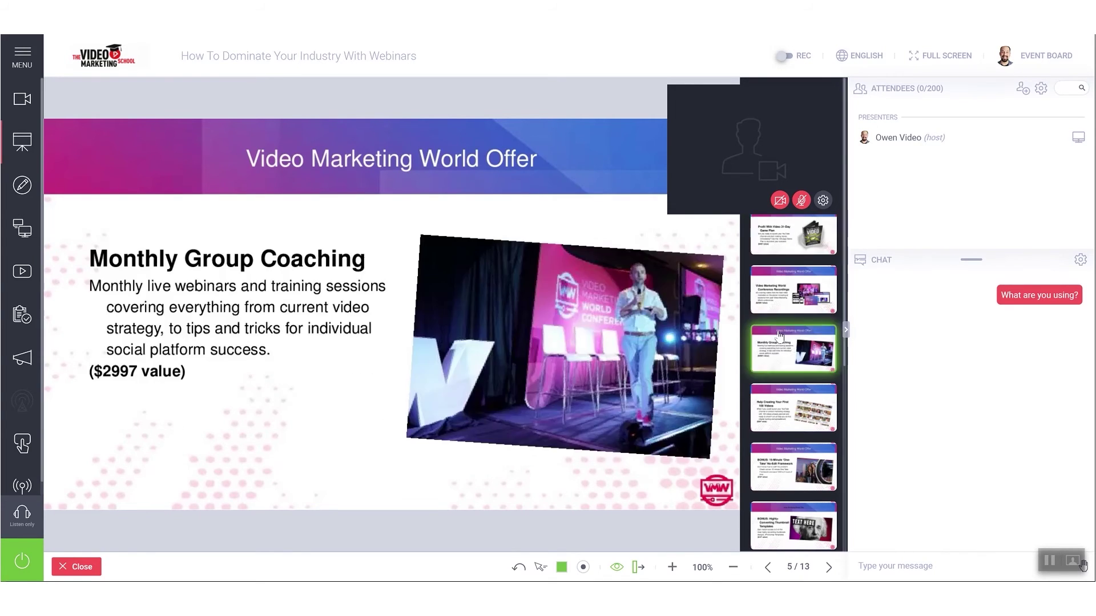
# Remove the VMW Stack.ppt presentation from the webinar room
pyautogui.click(17, 146)
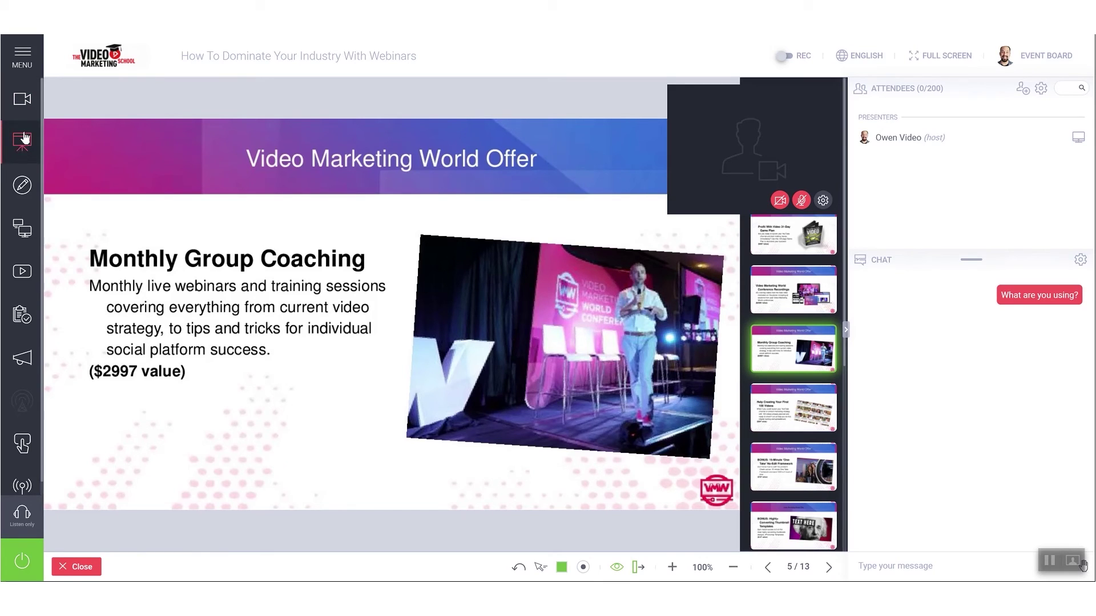
pyautogui.click(29, 59)
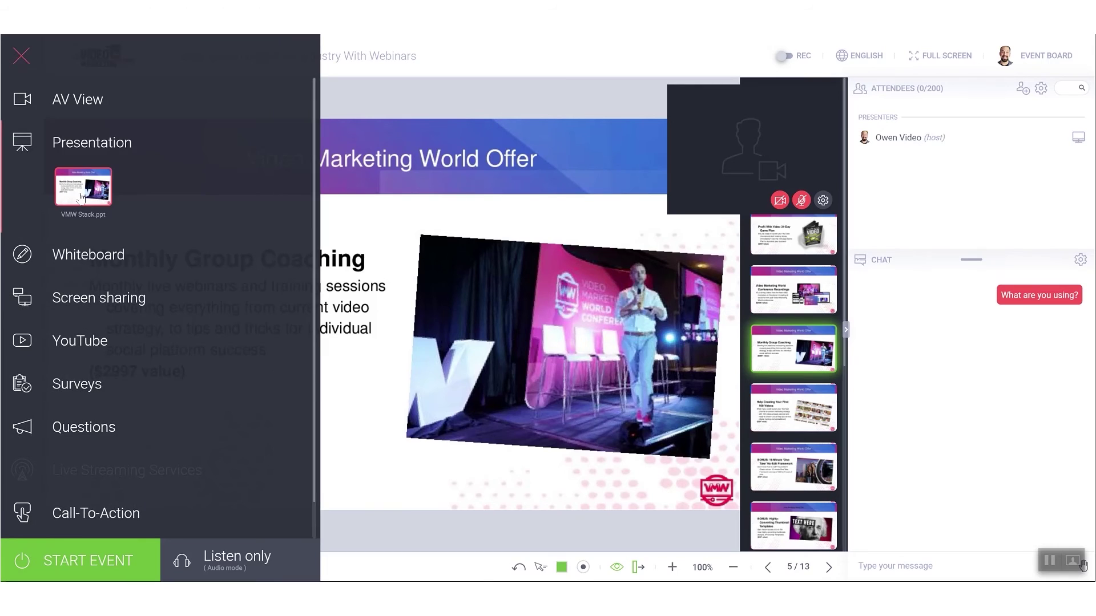
pyautogui.click(109, 173)
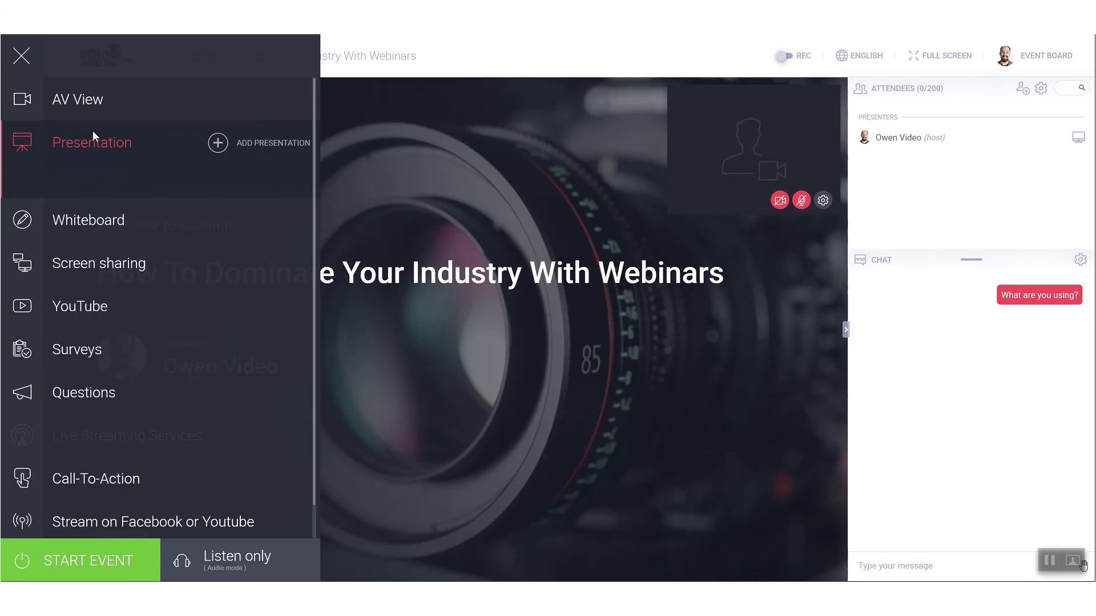
pyautogui.click(26, 56)
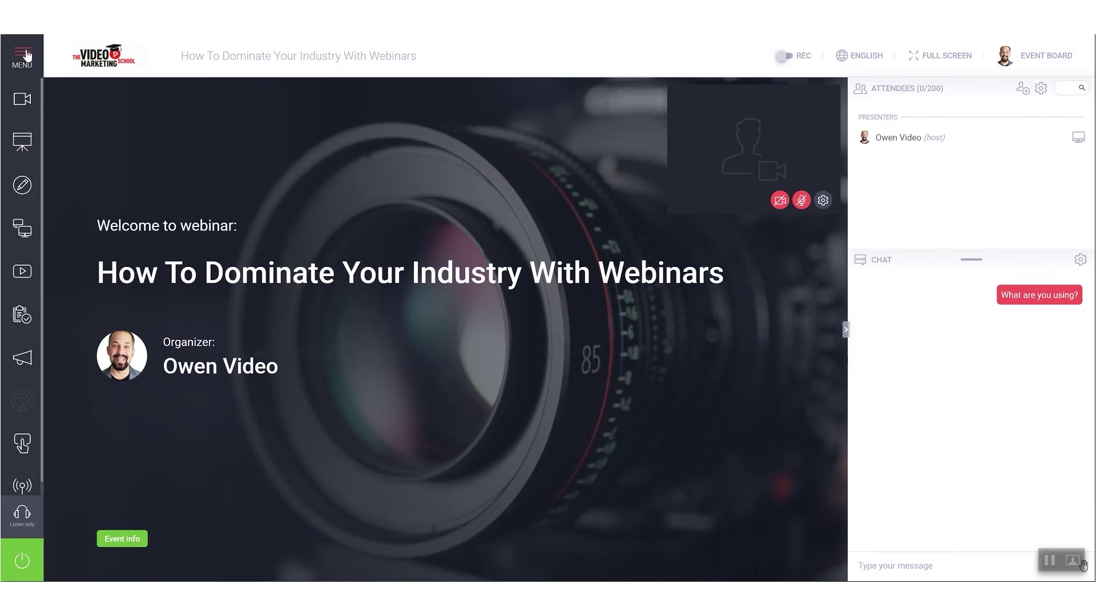
# Try to share the screen with the browser version of screen sharing
pyautogui.click(27, 234)
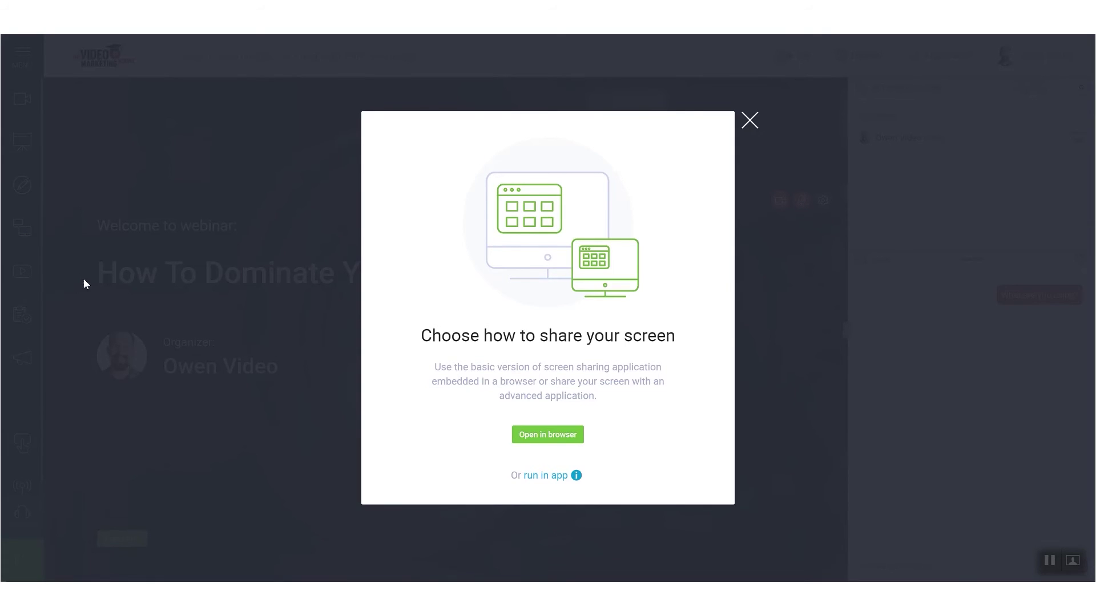
pyautogui.click(566, 440)
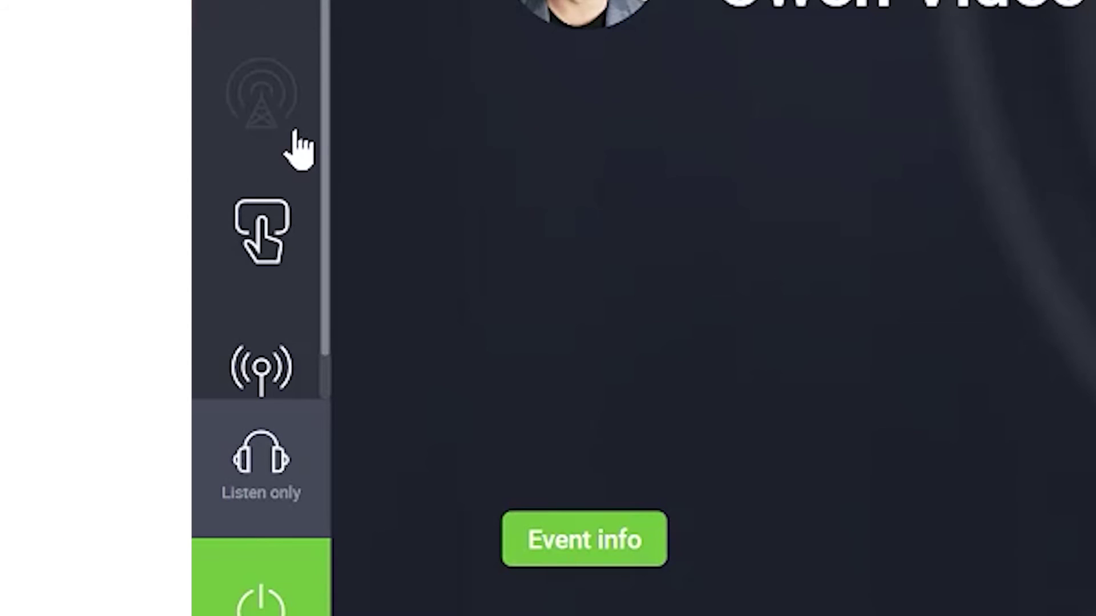
# Begin a new Call-To-Action and title it "Enroll Now For ONLY $49"
pyautogui.scroll(-1, 297, 148)
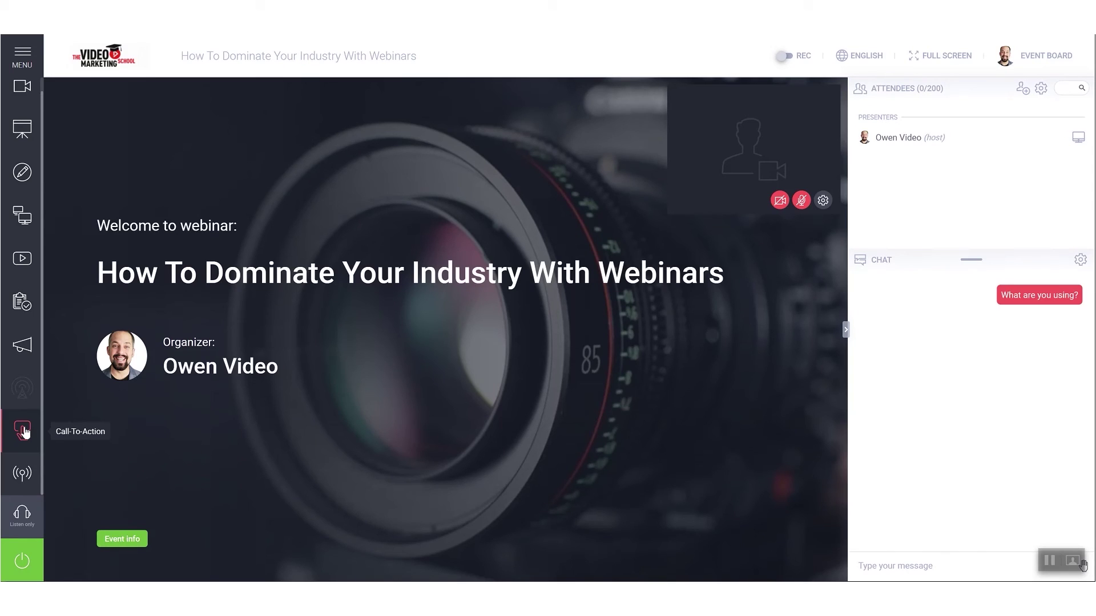
pyautogui.click(23, 432)
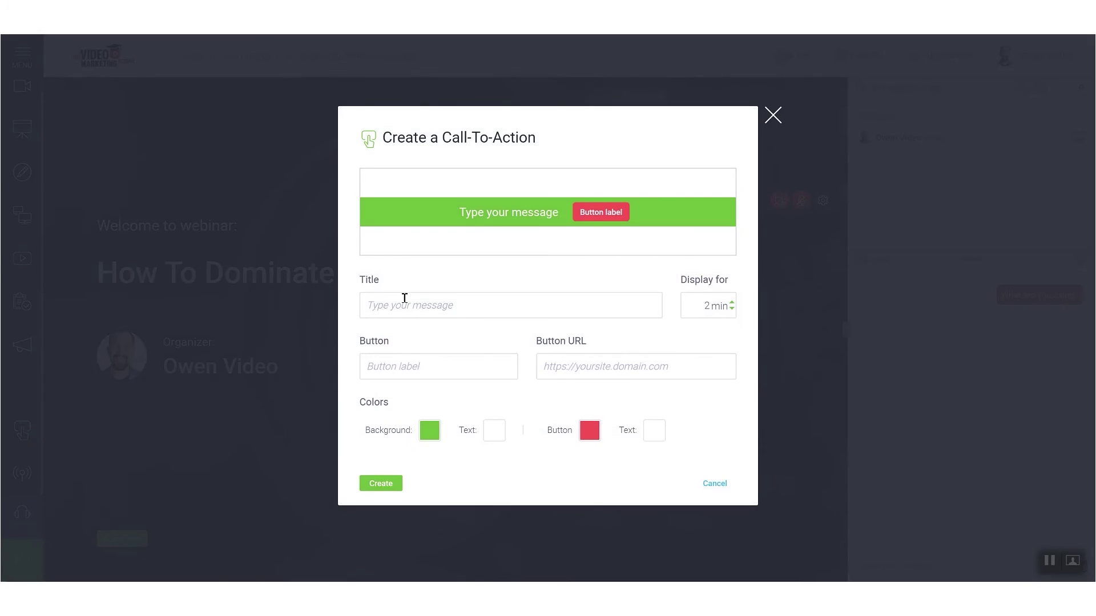
pyautogui.click(405, 307)
pyautogui.write('Enroll ')
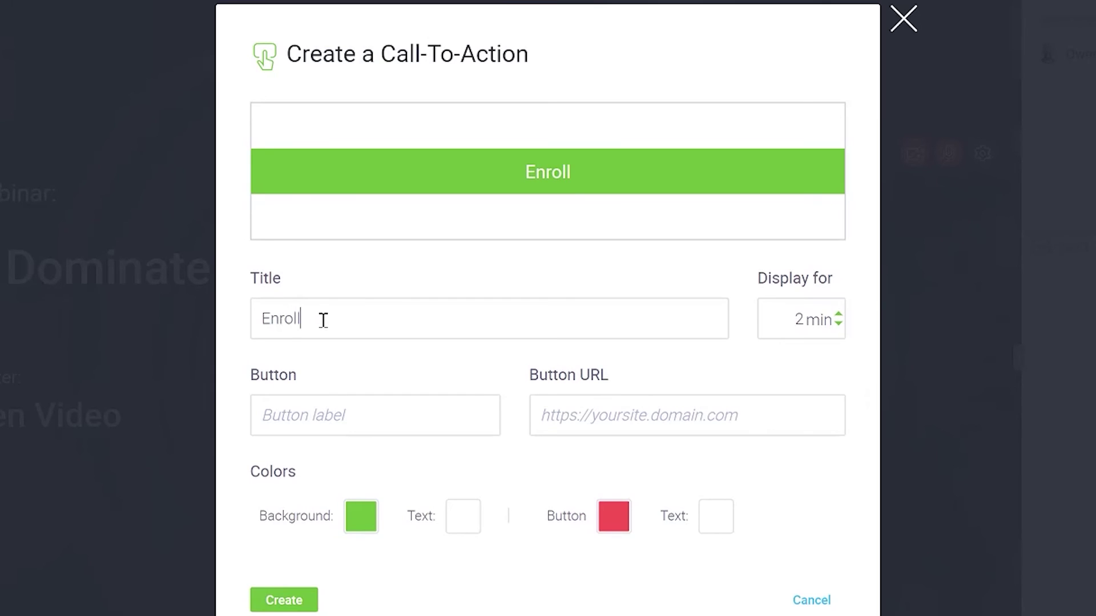
pyautogui.write('Now F')
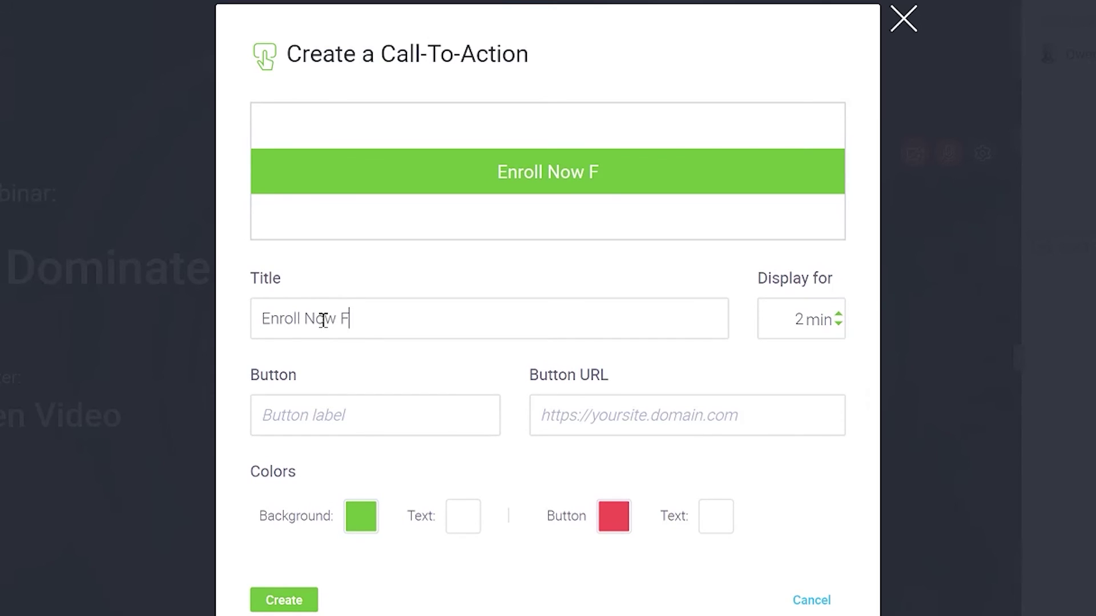
pyautogui.write('or ON')
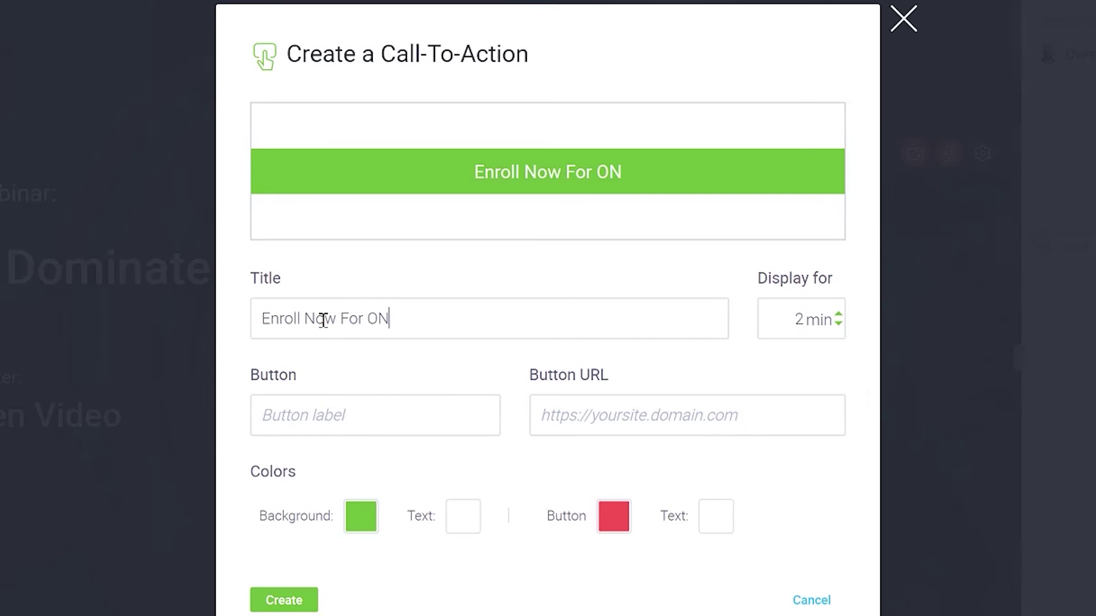
pyautogui.write('LY $49')
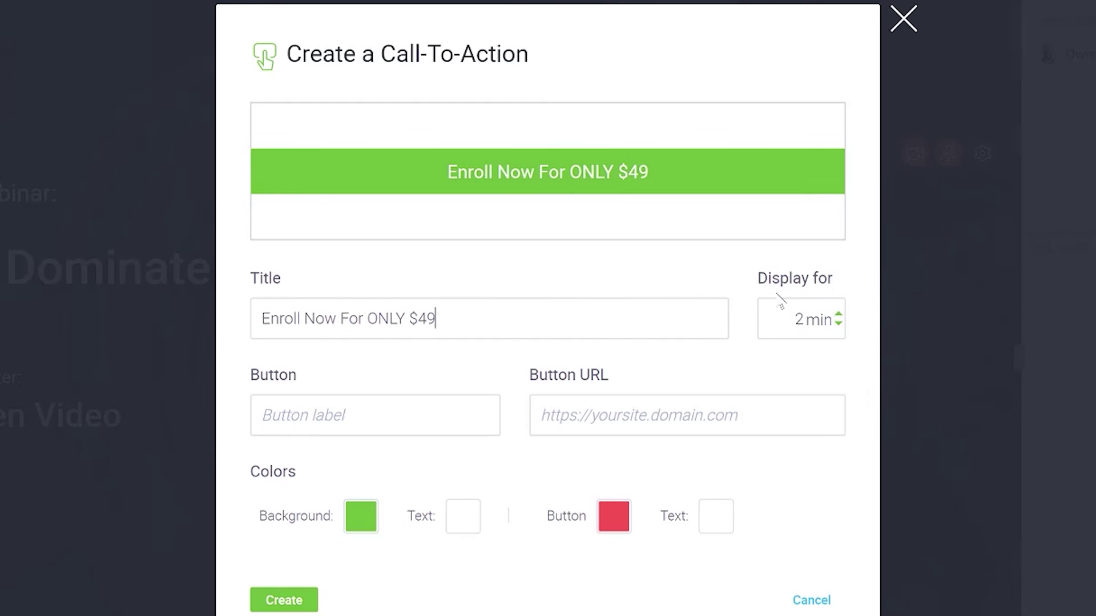
# Set the Call-To-Action's display time to 15 min and create it
pyautogui.moveTo(799, 315); pyautogui.dragTo(792, 317)
pyautogui.write('15')
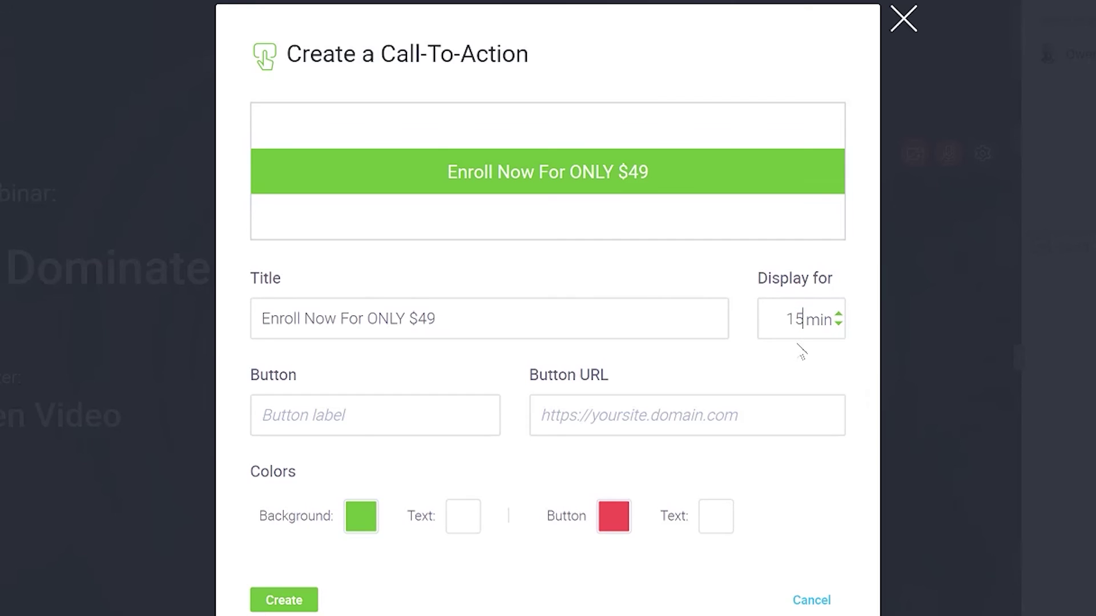
pyautogui.click(283, 600)
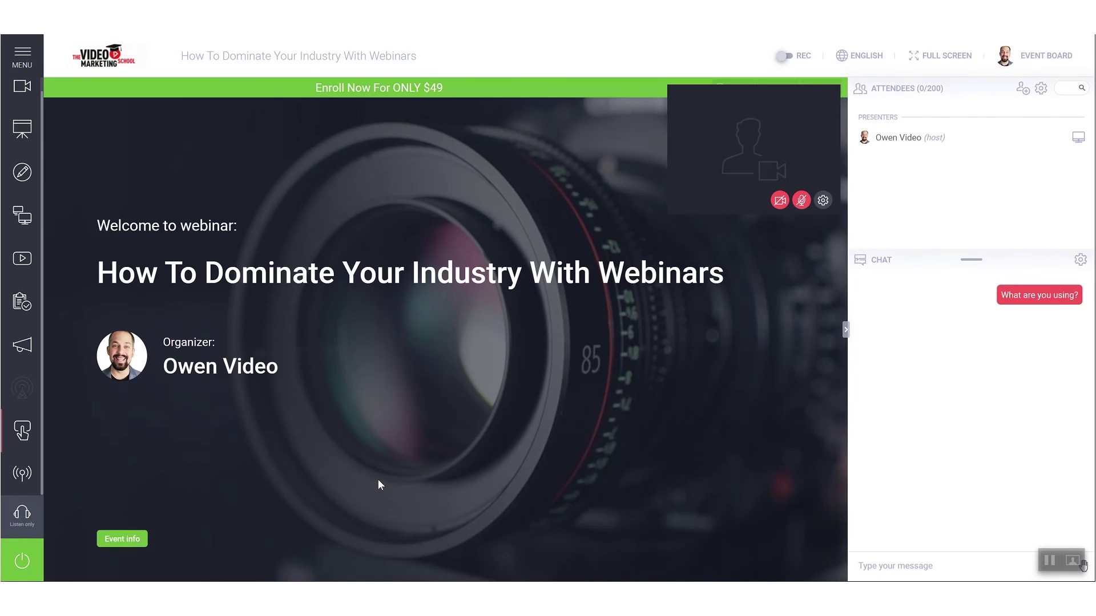